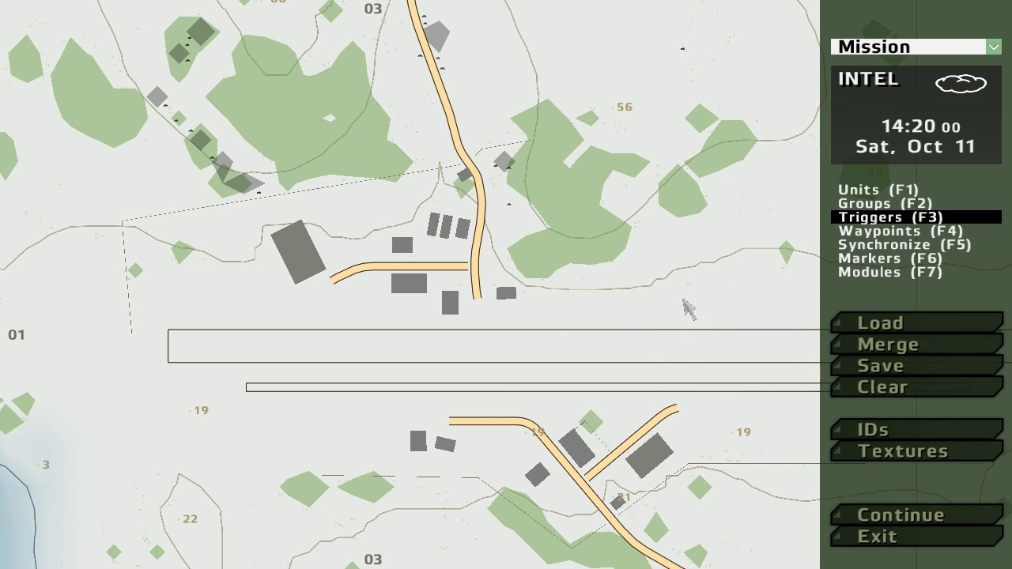
# Zoom the map in on the airfield runway around grid squares 035–036
pyautogui.scroll(-3, 457, 409)
pyautogui.scroll(5, 502, 390)
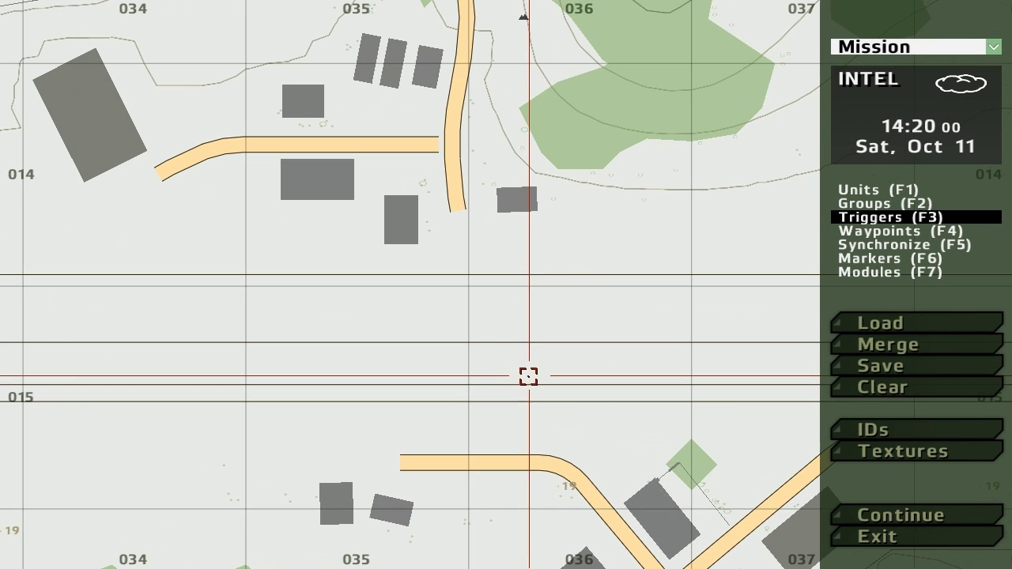
pyautogui.scroll(2, 401, 355)
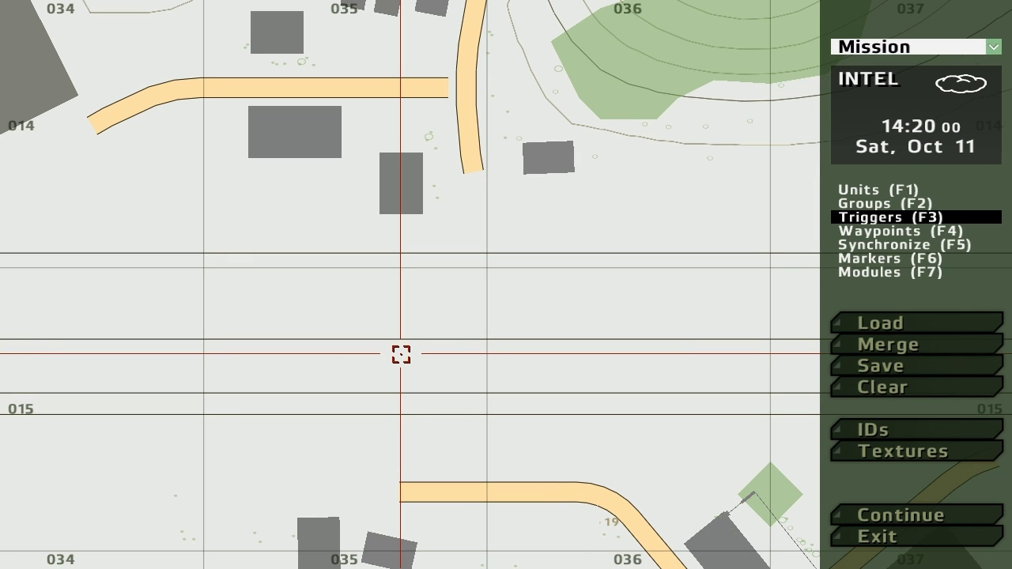
# Place a player-controlled BLUFOR USMC Men-class Rifleman on the runway
pyautogui.click(862, 191)
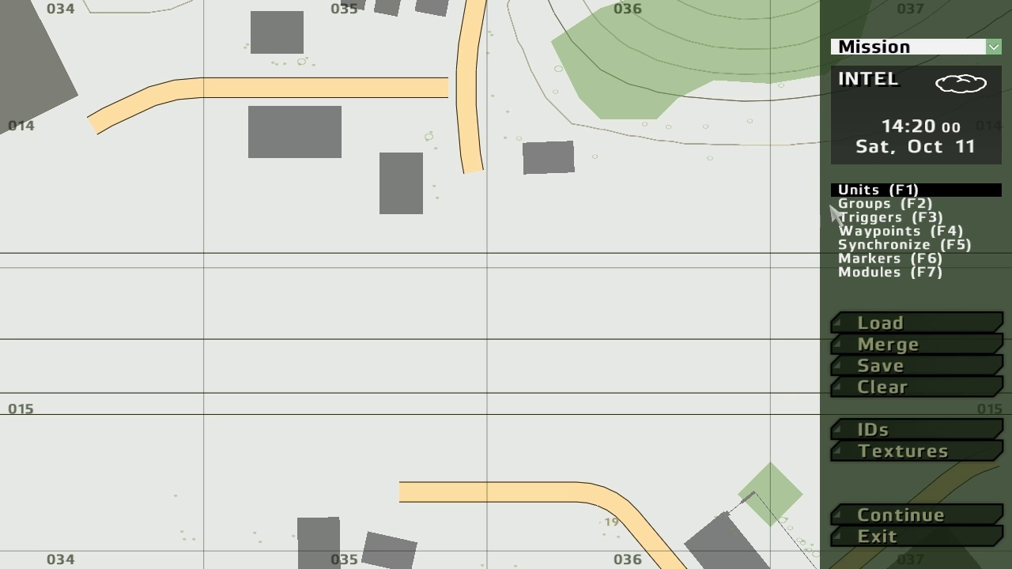
pyautogui.doubleClick(355, 372)
pyautogui.press('Return')
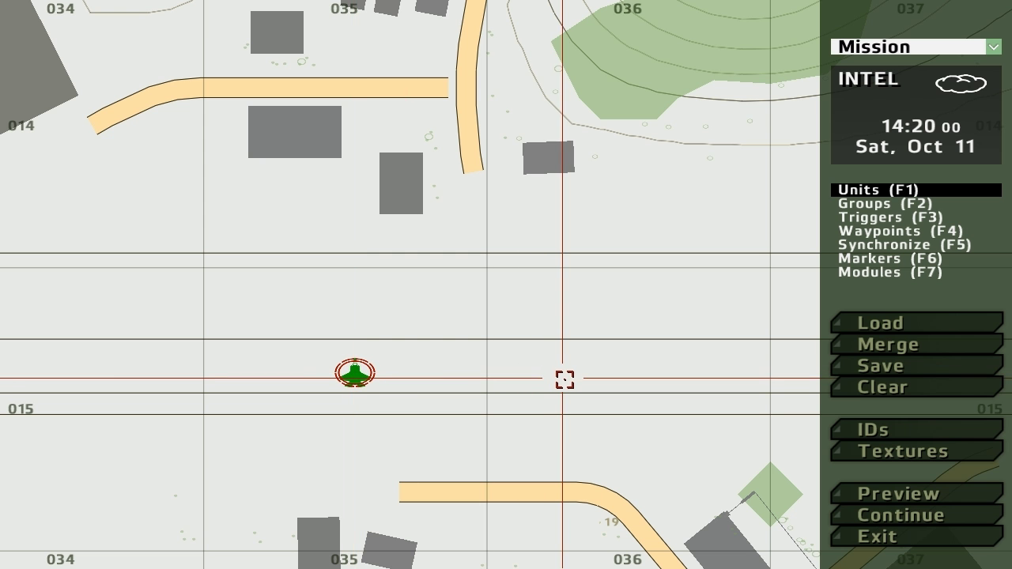
pyautogui.doubleClick(356, 373)
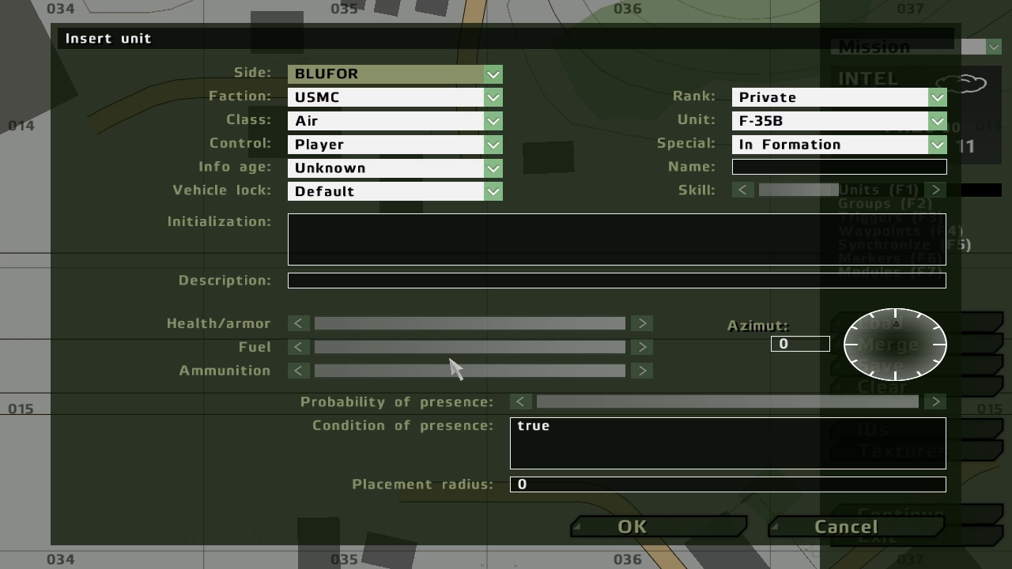
pyautogui.click(351, 79)
pyautogui.click(351, 90)
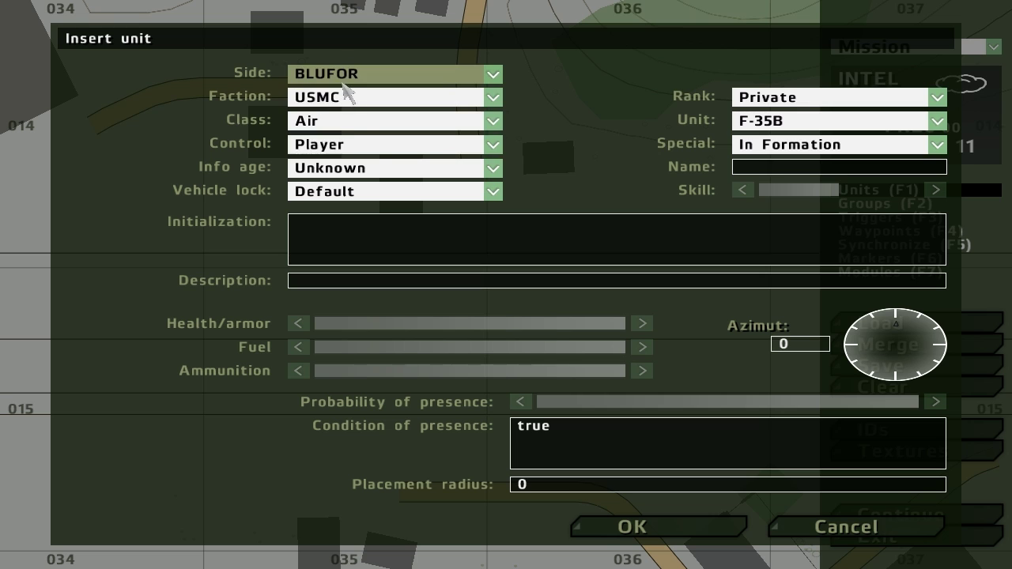
pyautogui.click(351, 125)
pyautogui.click(350, 139)
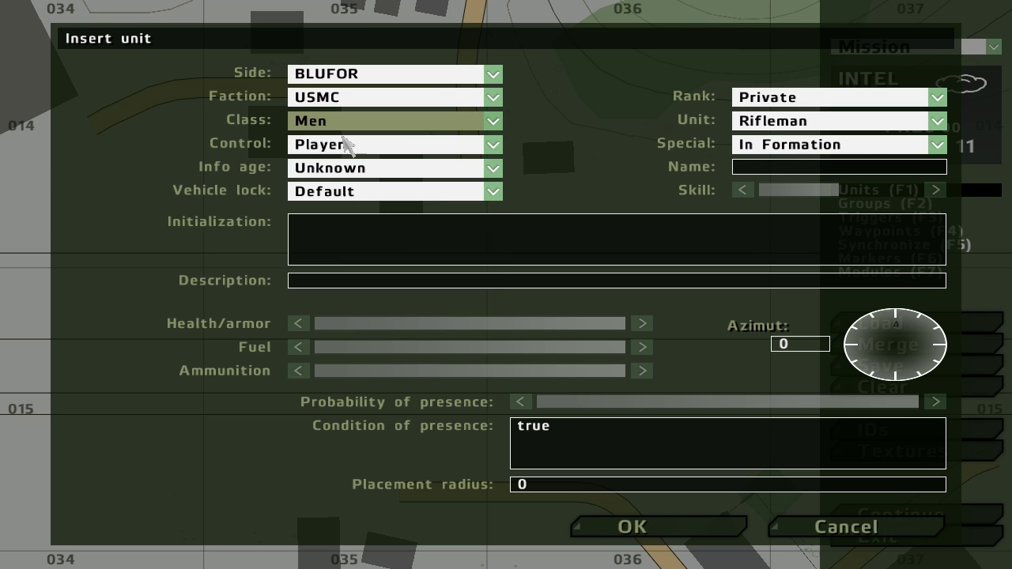
pyautogui.click(616, 532)
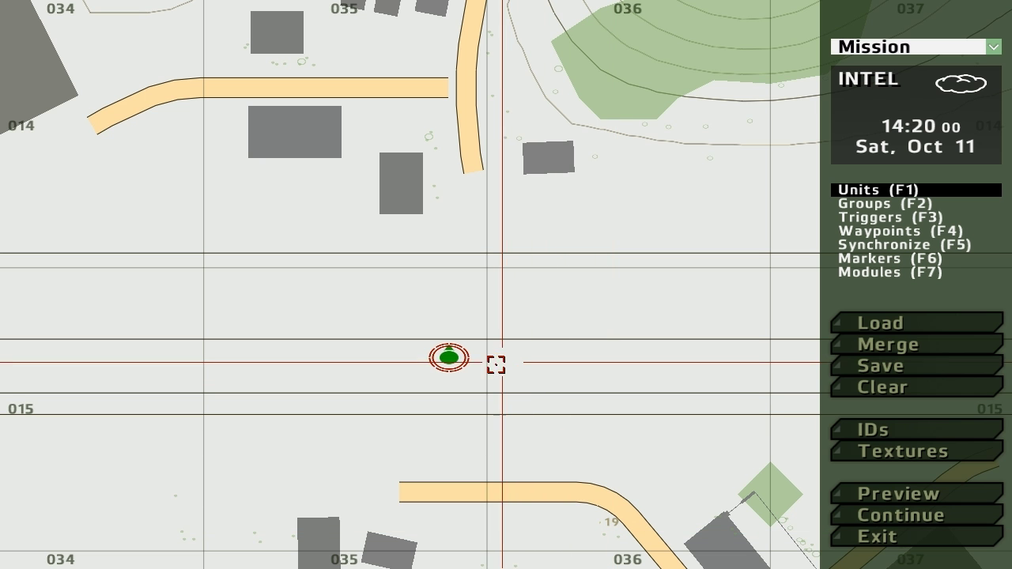
# Give the Rifleman a unit name and recentre the runway in view
pyautogui.doubleClick(448, 355)
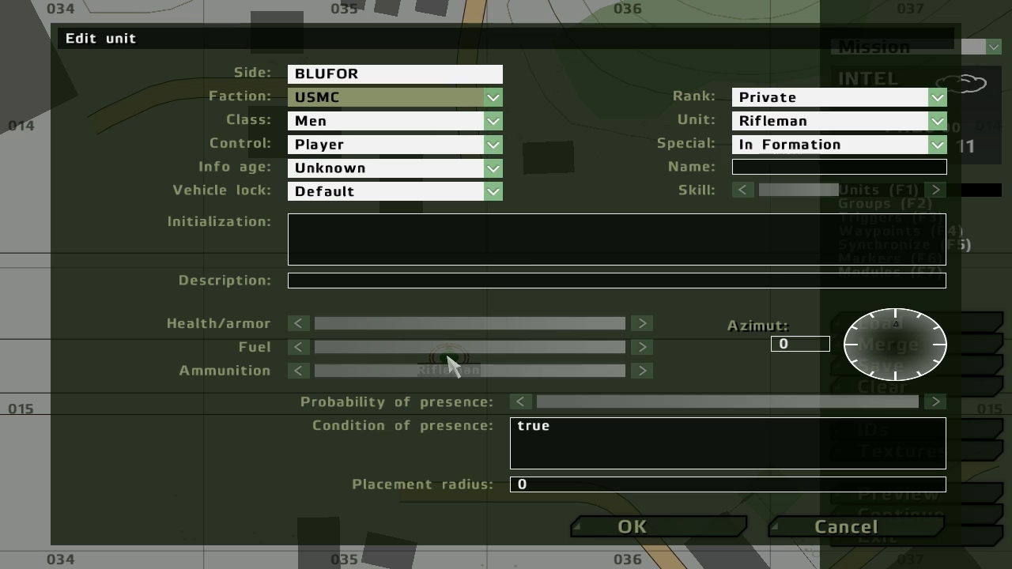
pyautogui.click(755, 174)
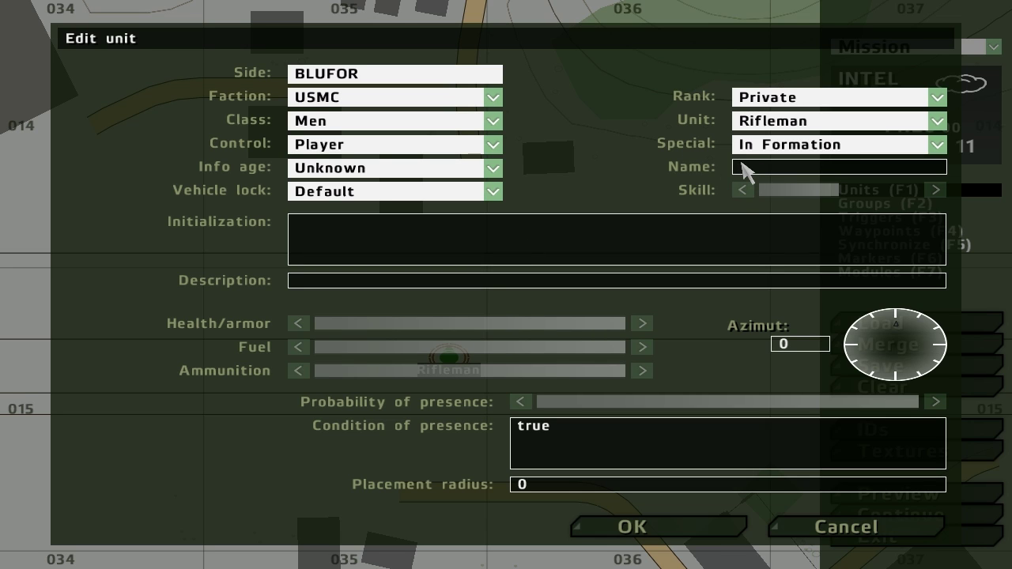
pyautogui.write('john')
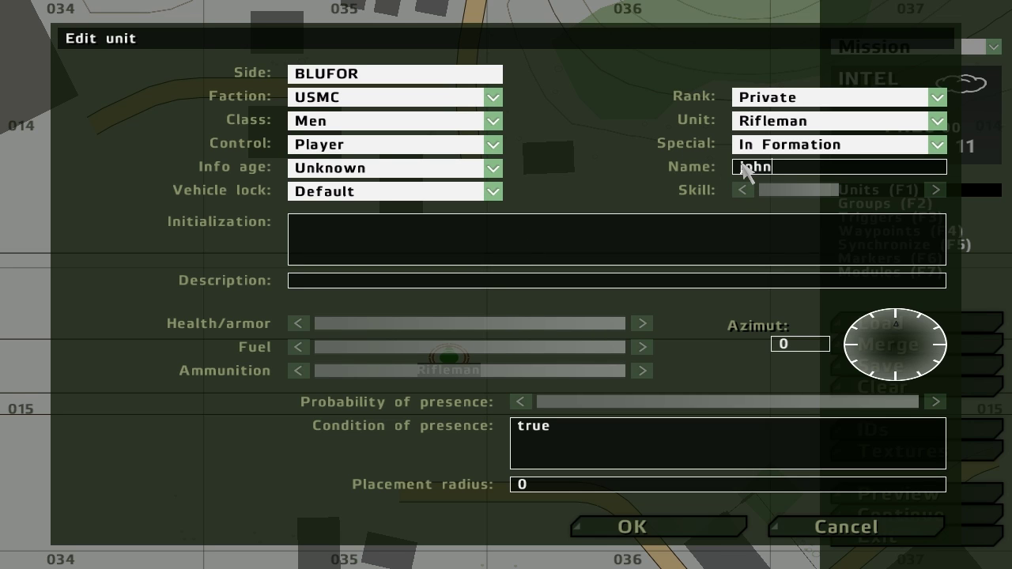
pyautogui.click(637, 528)
pyautogui.moveTo(650, 319); pyautogui.dragTo(561, 328, button='right')
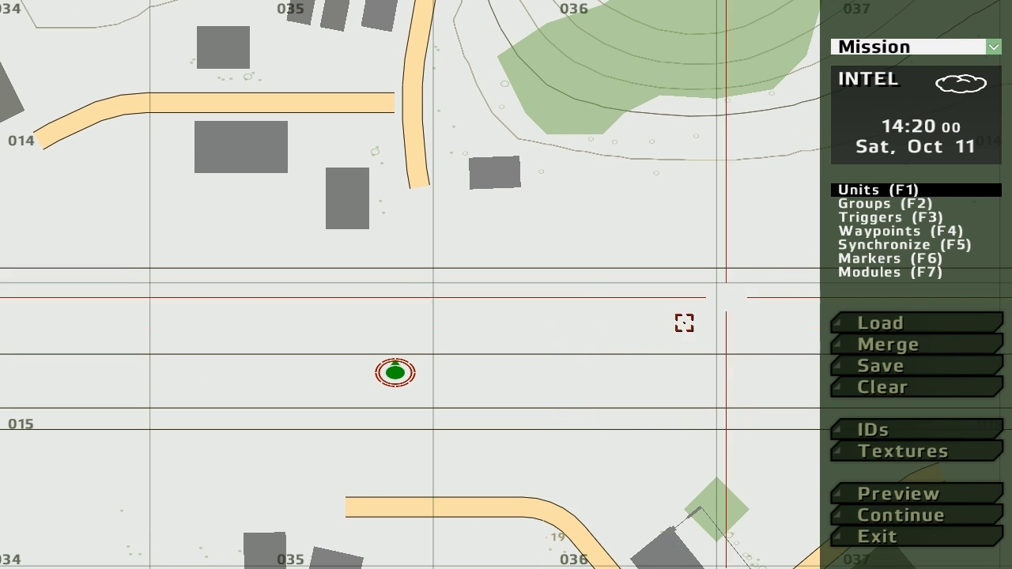
# Insert an Empty-side MH-60S [USMC] helicopter beside the Rifleman, named chopper1
pyautogui.doubleClick(593, 318)
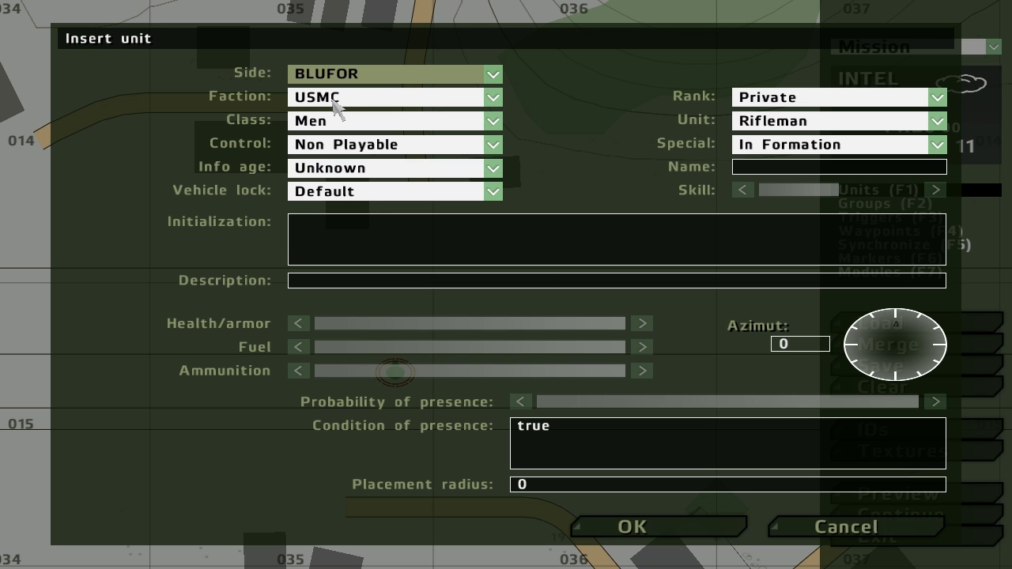
pyautogui.click(360, 75)
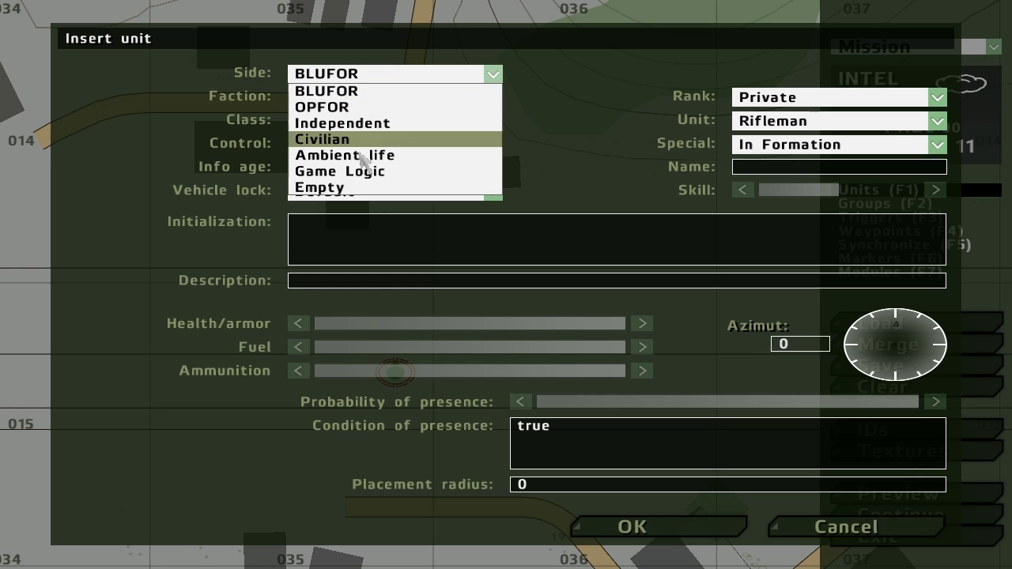
pyautogui.click(366, 193)
pyautogui.click(803, 123)
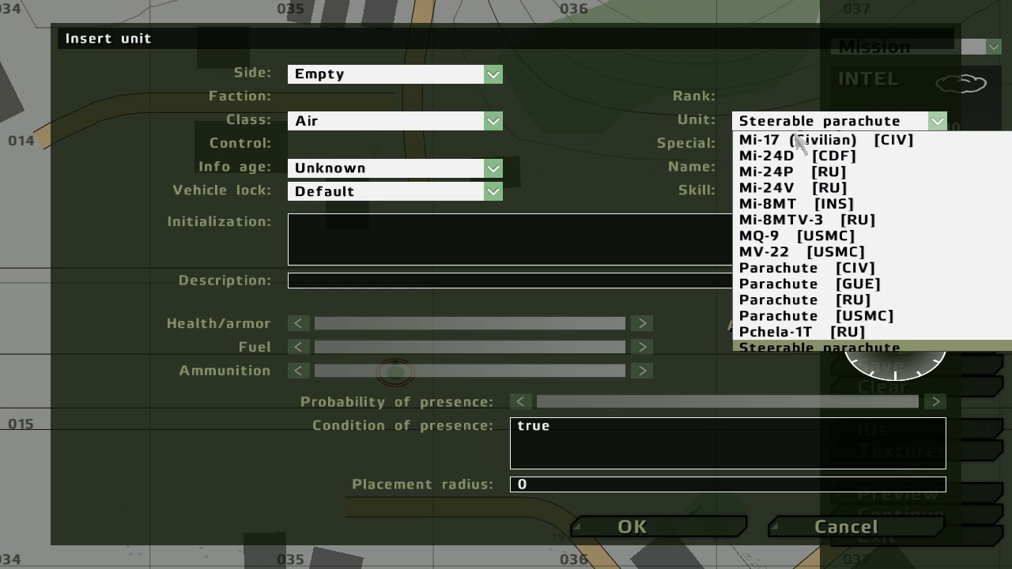
pyautogui.scroll(5, 815, 261)
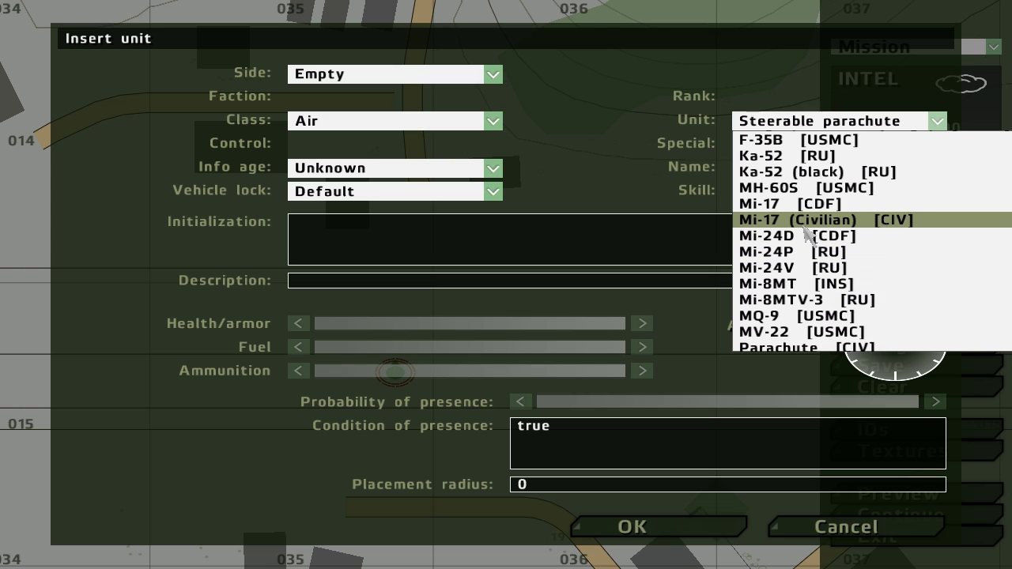
pyautogui.click(794, 188)
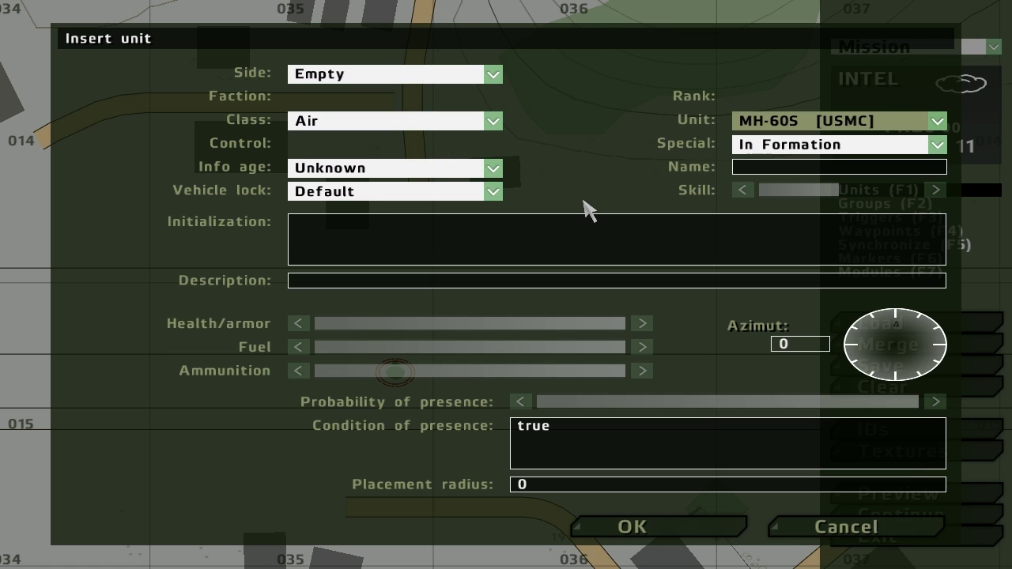
pyautogui.click(751, 167)
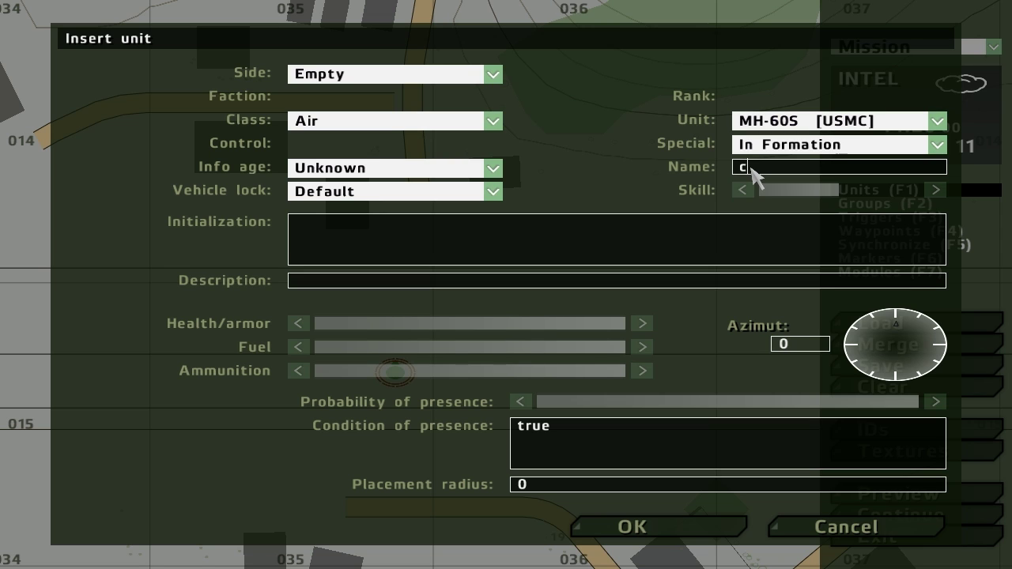
pyautogui.write('chopper1')
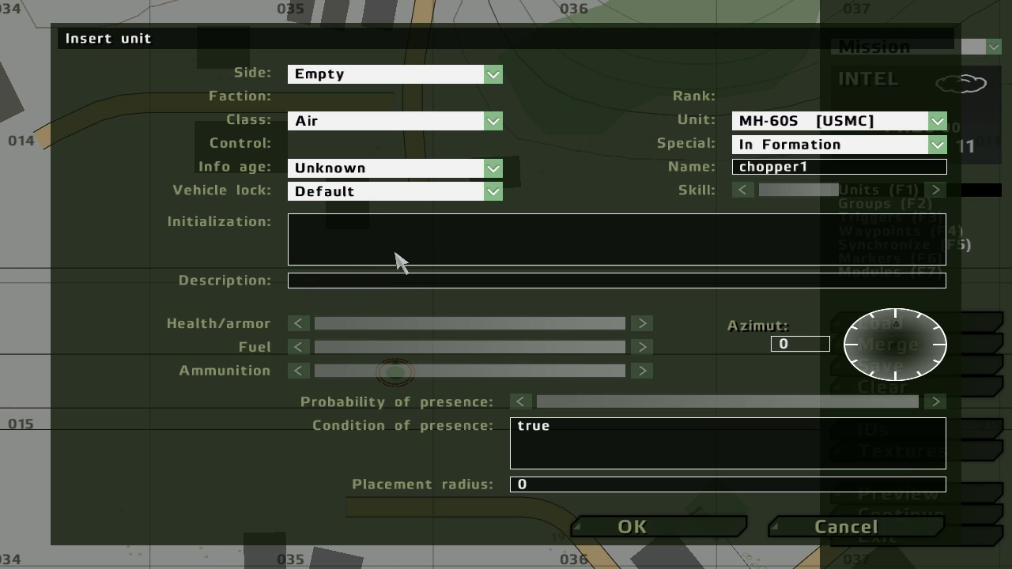
pyautogui.click(617, 529)
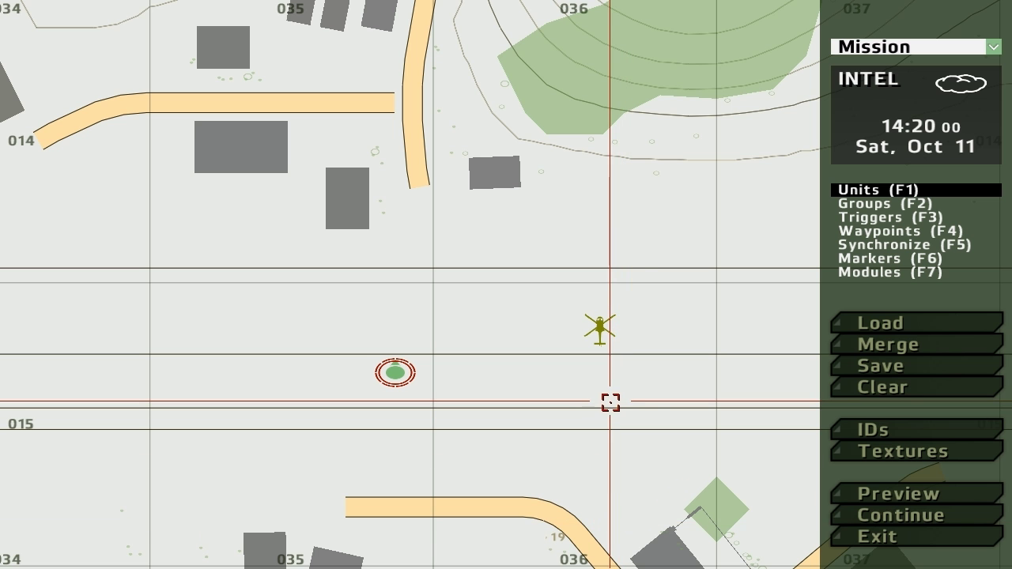
# Create a runway trigger with Activation None and condition 'speed chopper1 > 100'
pyautogui.click(866, 218)
pyautogui.doubleClick(452, 243)
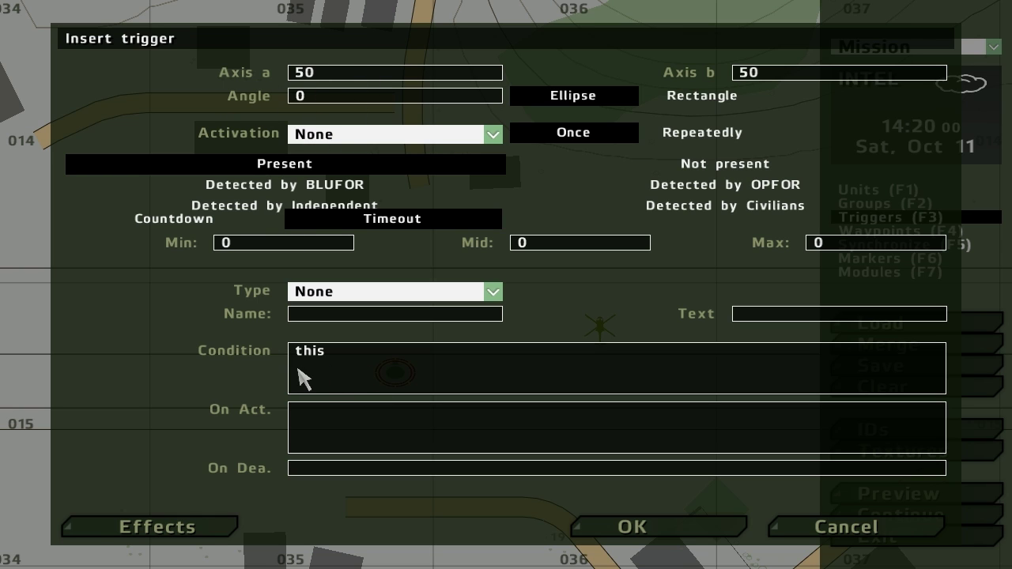
pyautogui.click(352, 134)
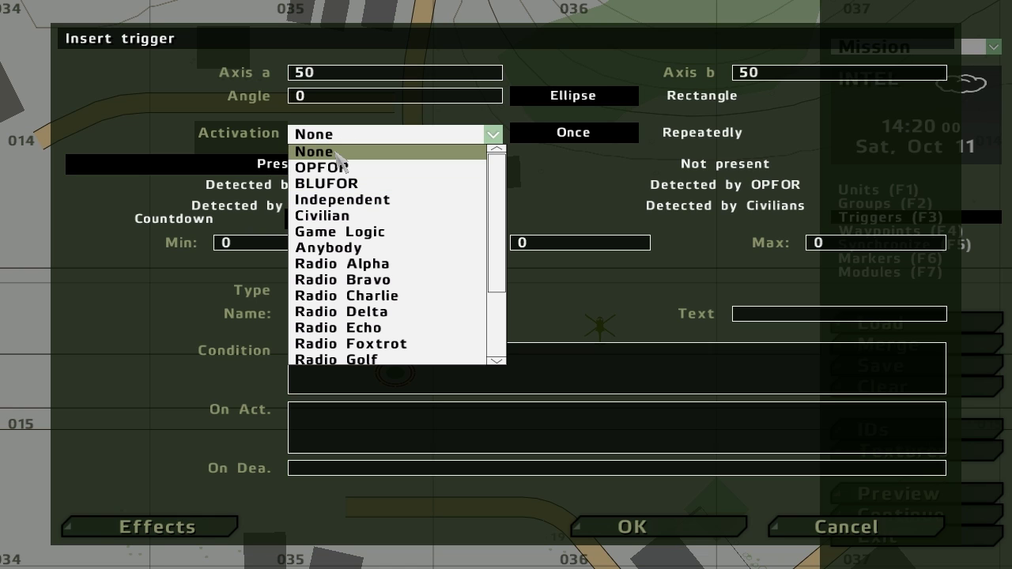
pyautogui.click(341, 152)
pyautogui.click(348, 362)
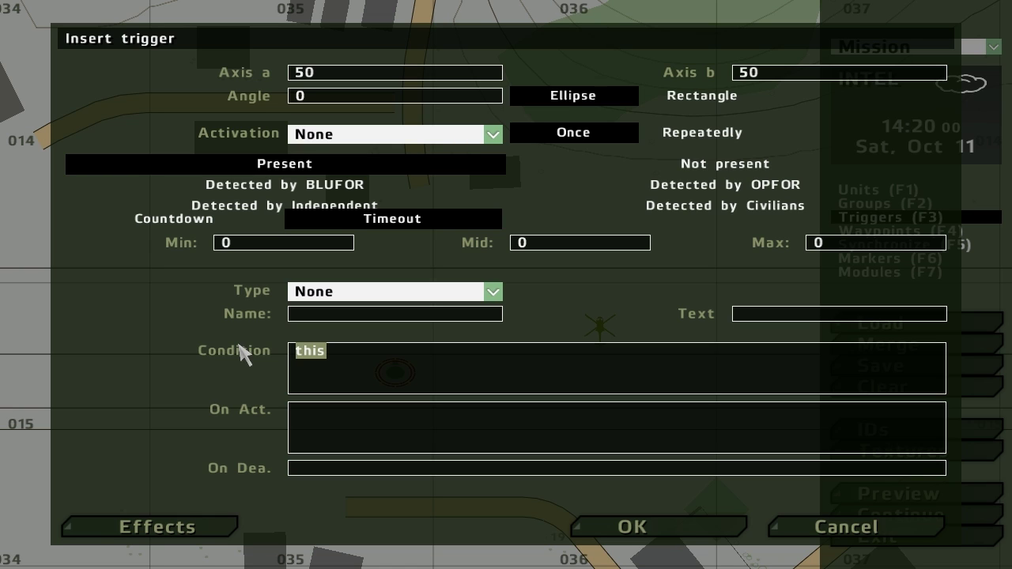
pyautogui.write('speed')
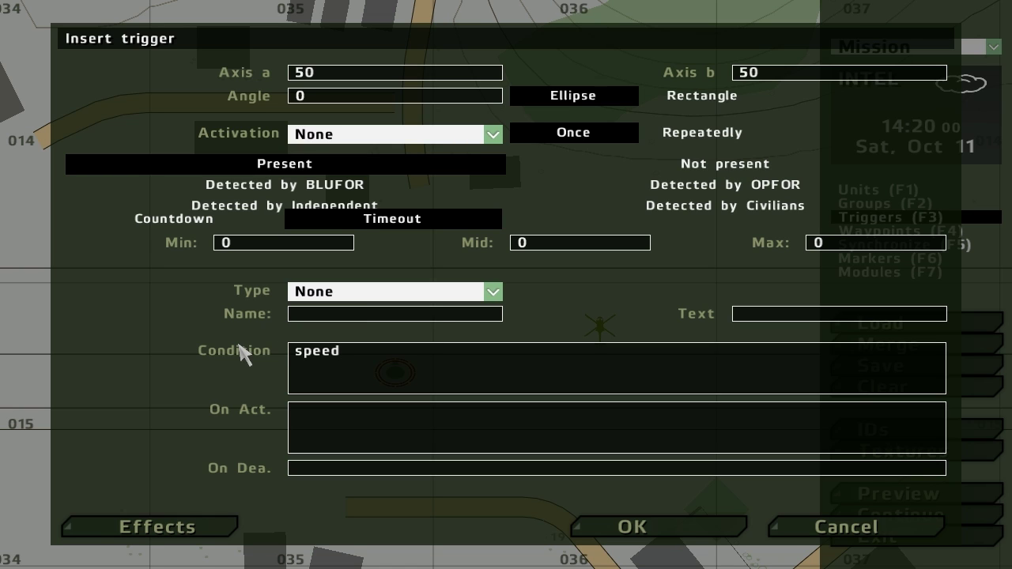
pyautogui.write(' chopper1 >')
pyautogui.write('100')
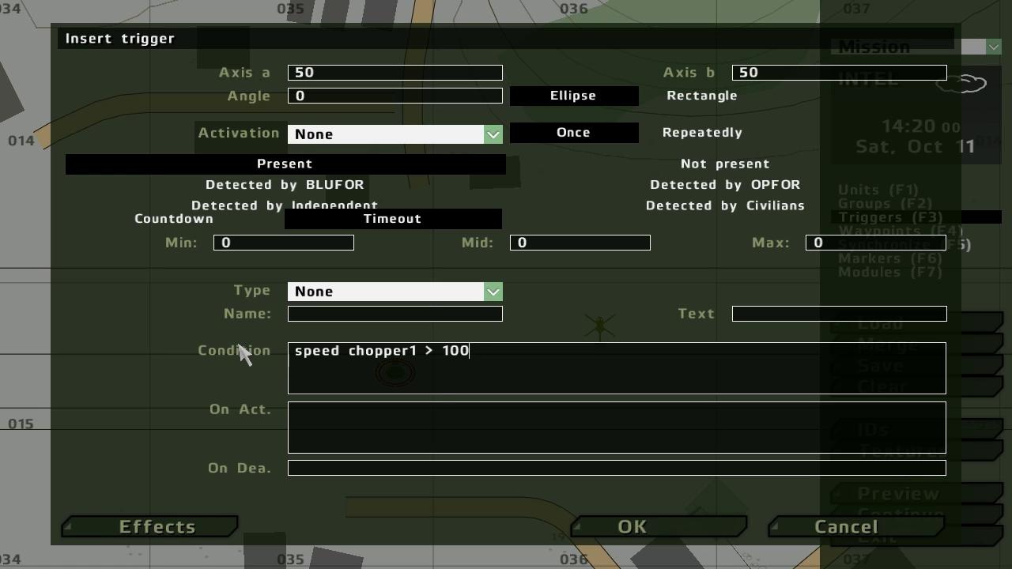
# Write 'chopper1 setfuel 0' into the trigger's On Act. field
pyautogui.click(379, 416)
pyautogui.write('se')
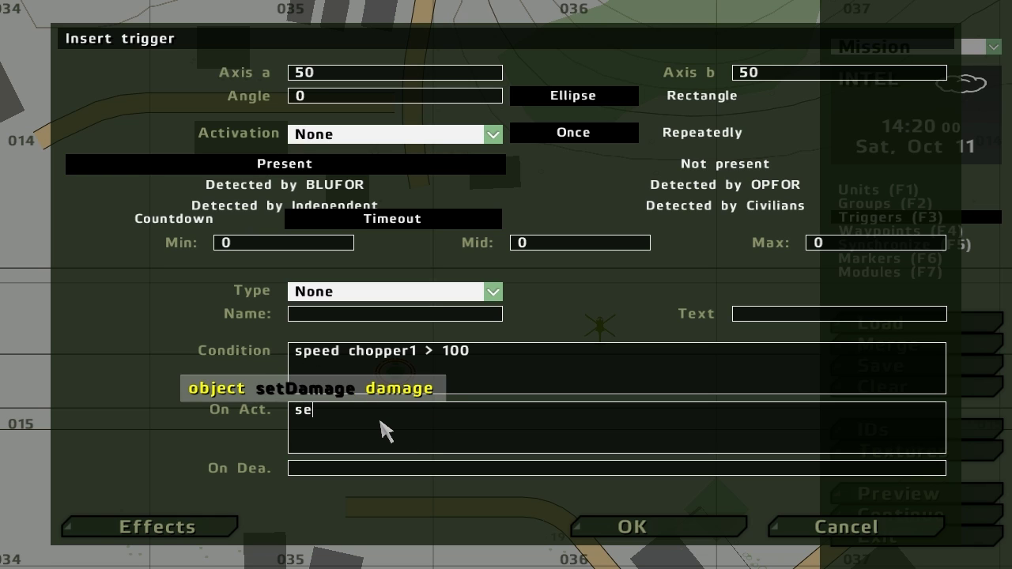
pyautogui.write('tfue')
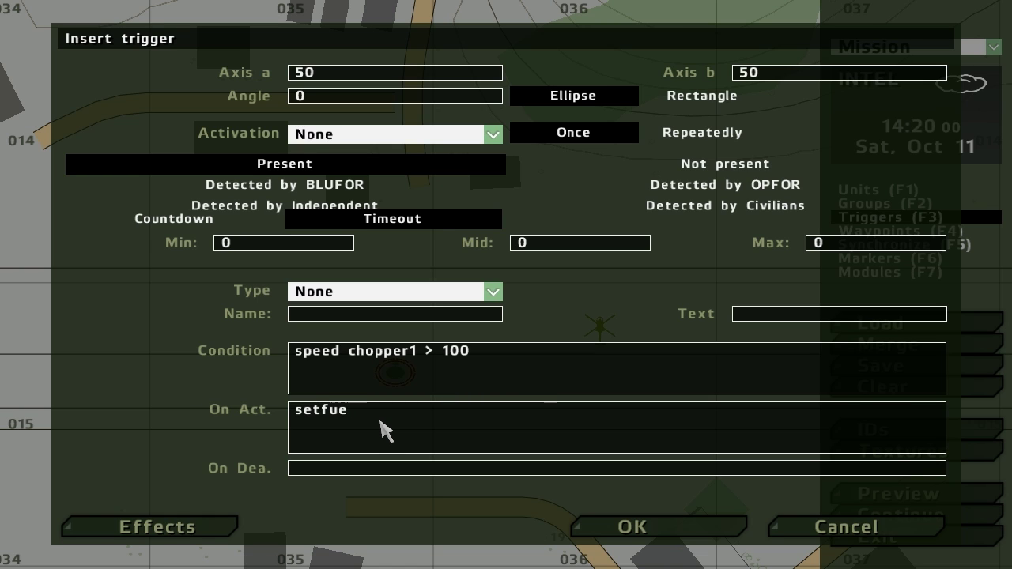
pyautogui.press('Home')
pyautogui.write('chopper1 setfue')
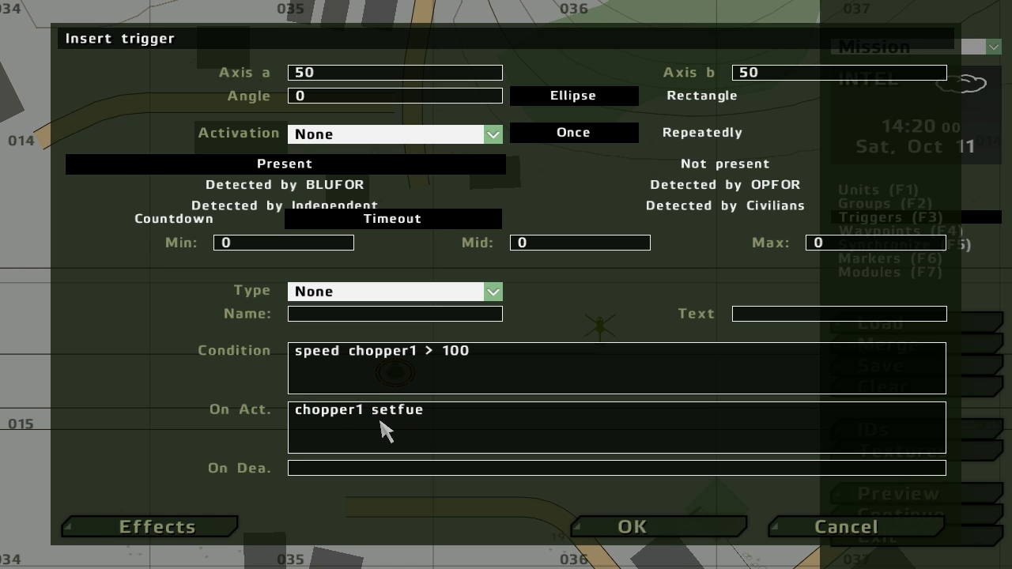
pyautogui.write('l 0')
# Place the fuel trigger, nudge chopper1 east, and pan toward the road bend
pyautogui.click(642, 528)
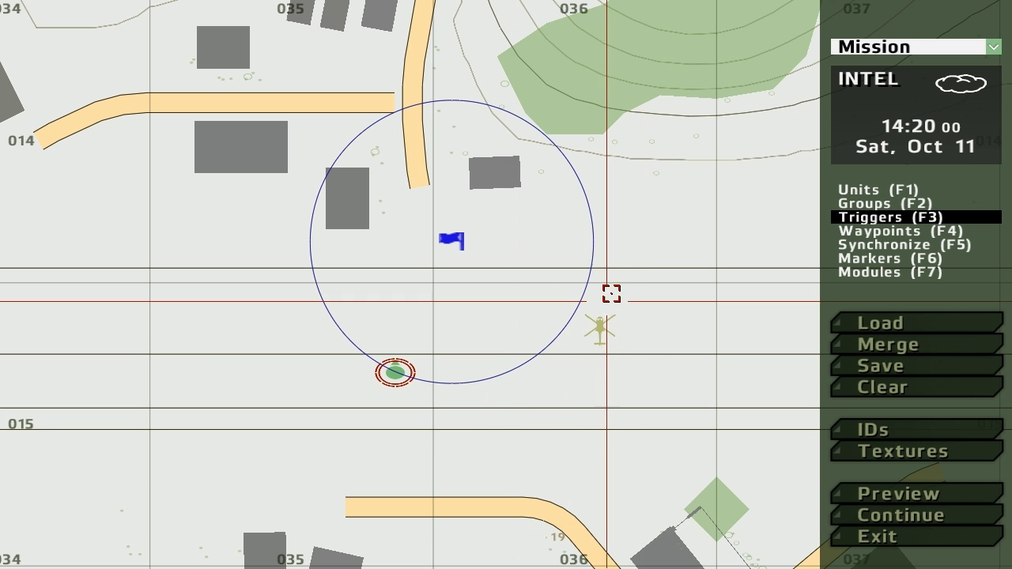
pyautogui.moveTo(598, 339); pyautogui.dragTo(627, 322)
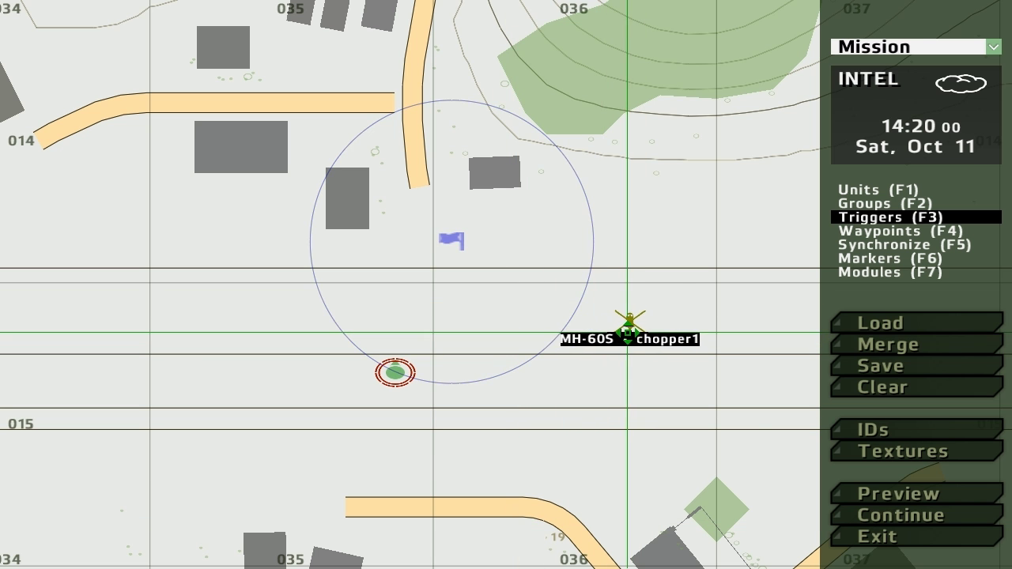
pyautogui.click(857, 191)
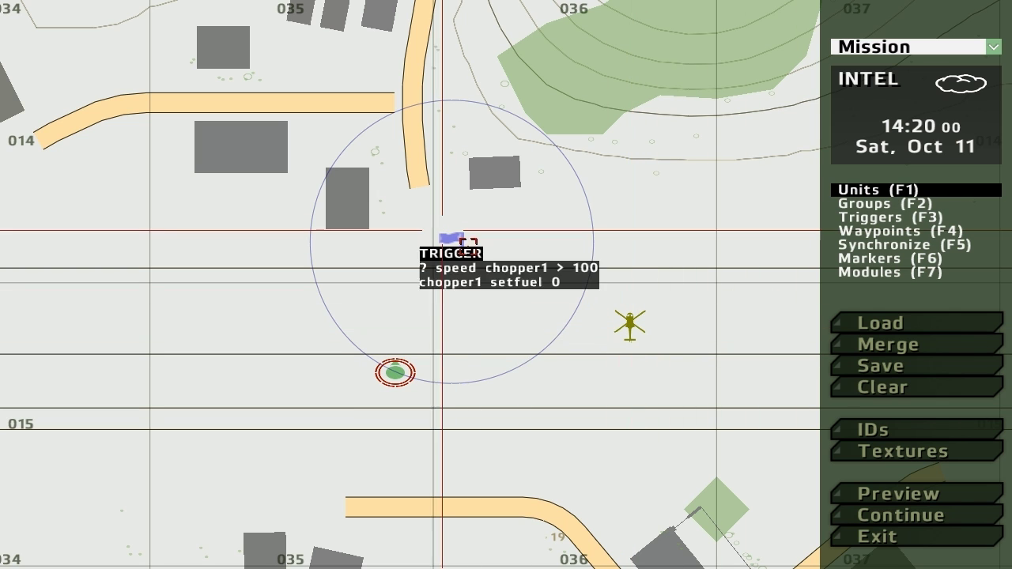
pyautogui.moveTo(538, 409); pyautogui.dragTo(489, 207, button='right')
pyautogui.moveTo(393, 179); pyautogui.dragTo(334, 302, button='right')
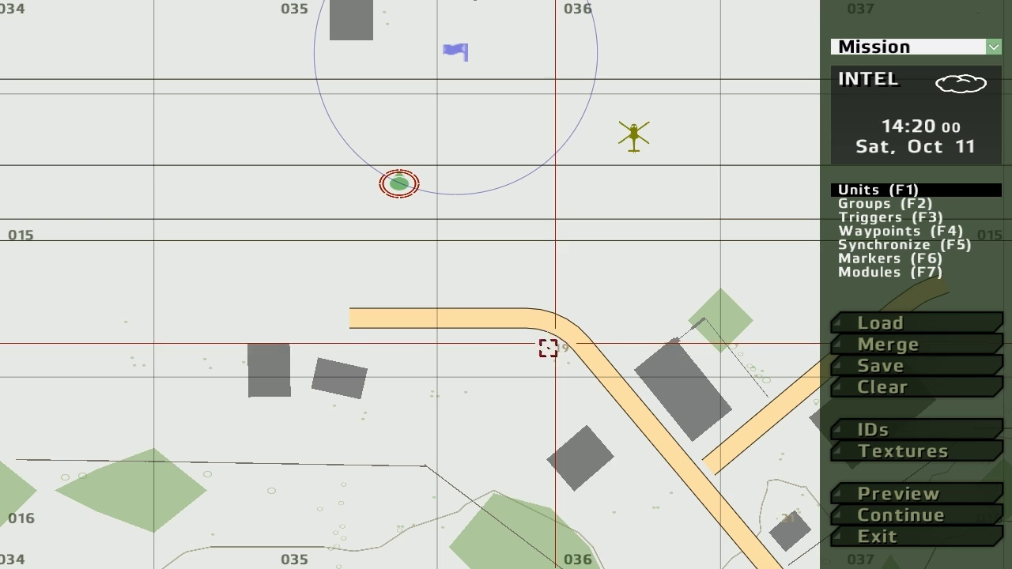
pyautogui.moveTo(547, 346); pyautogui.dragTo(411, 294, button='right')
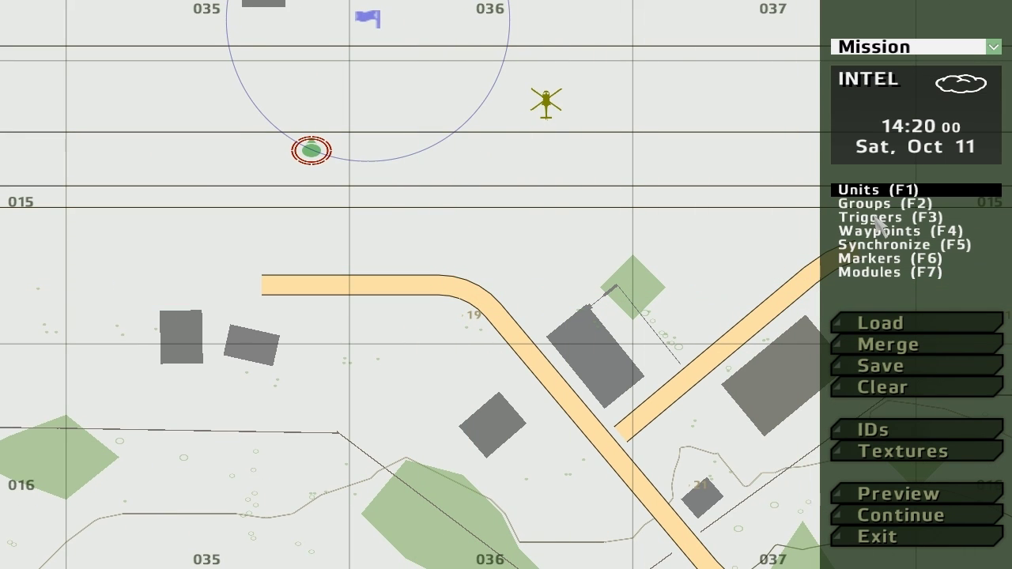
# Insert an Empty-side F-35B beside the road bend
pyautogui.doubleClick(382, 276)
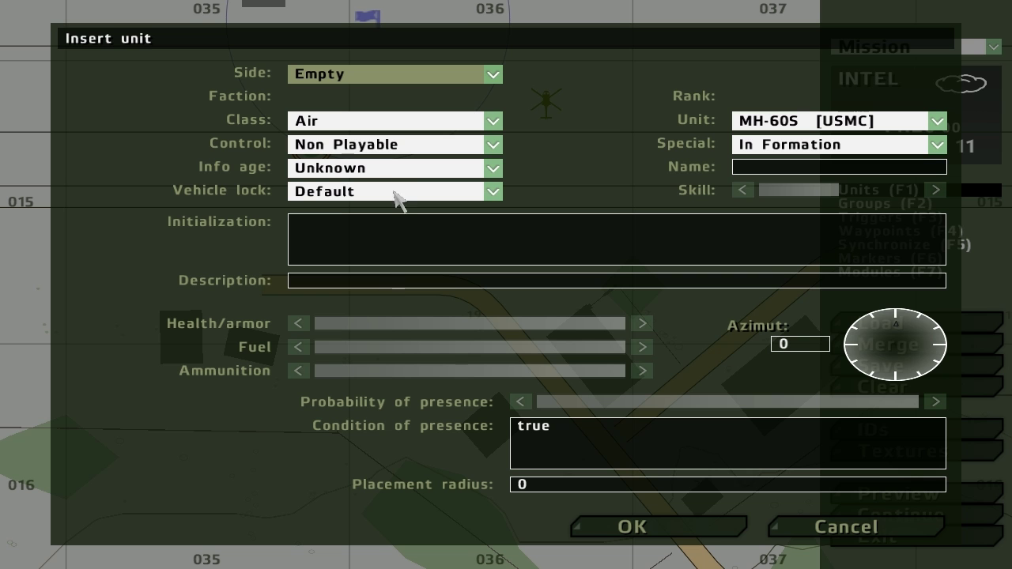
pyautogui.click(336, 82)
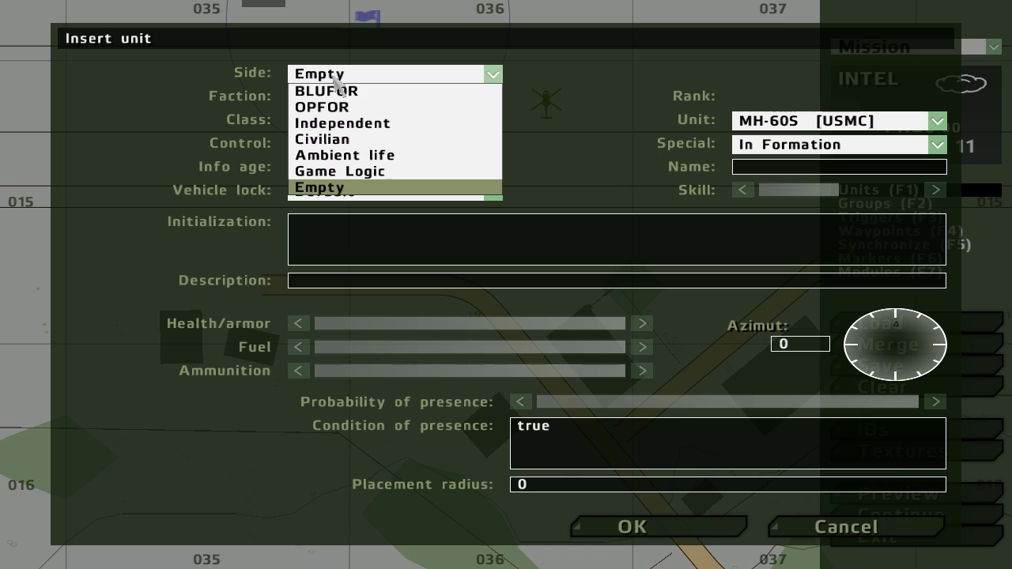
pyautogui.click(345, 190)
pyautogui.click(788, 121)
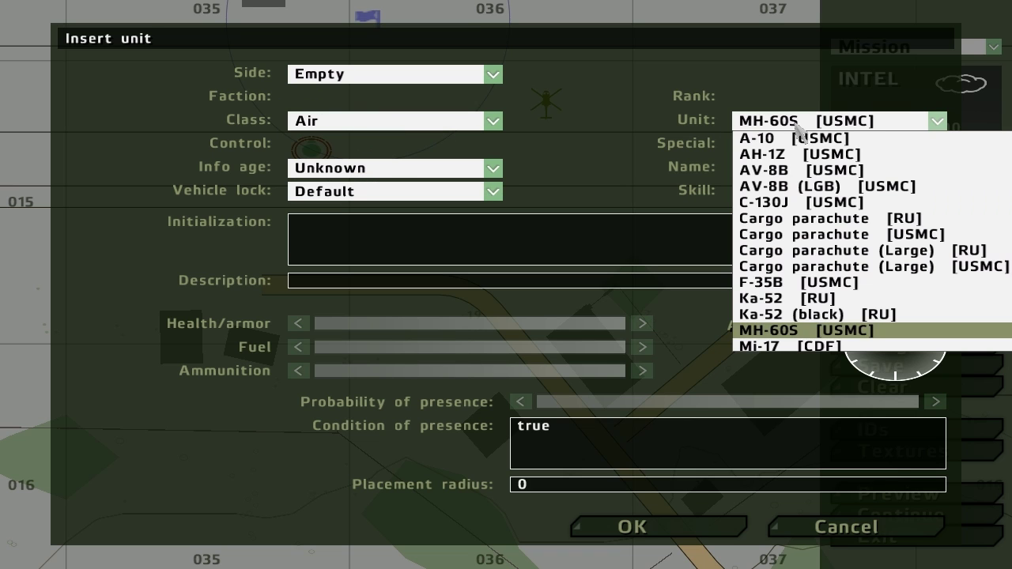
pyautogui.click(786, 283)
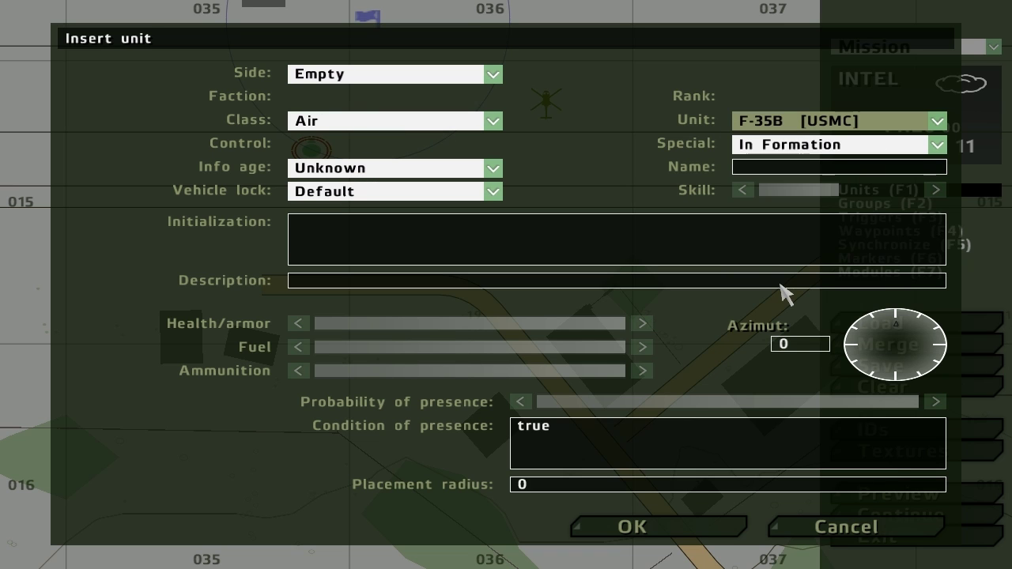
pyautogui.click(621, 536)
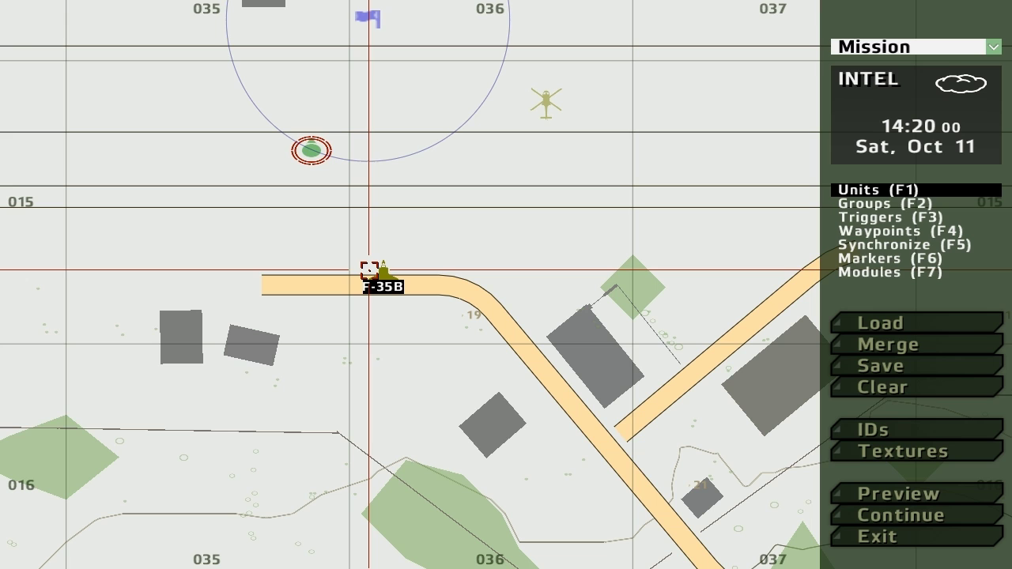
# Drag the F-35B west off the road, next to the trigger area
pyautogui.moveTo(272, 261); pyautogui.dragTo(403, 330, button='right')
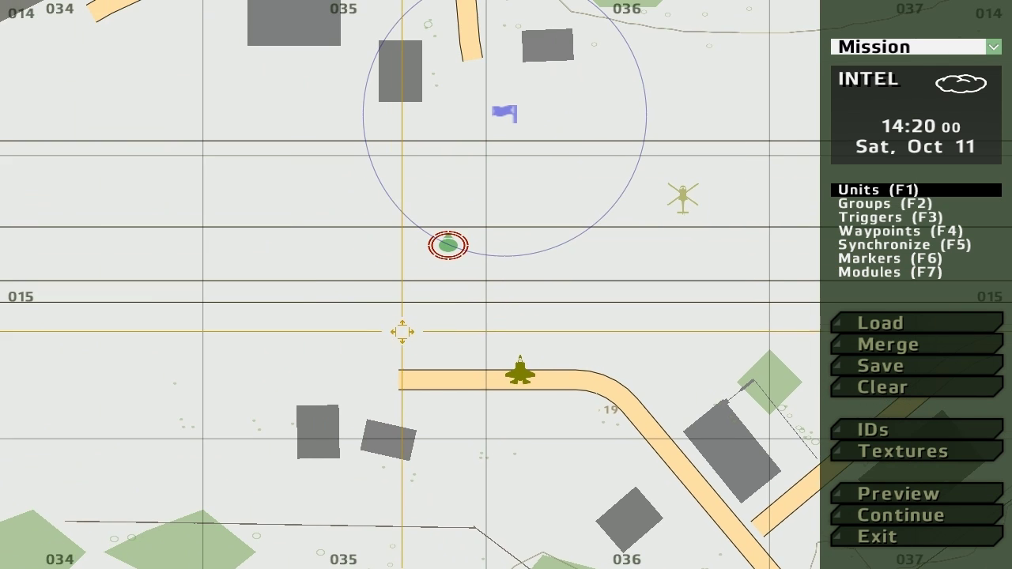
pyautogui.moveTo(534, 378); pyautogui.dragTo(109, 334)
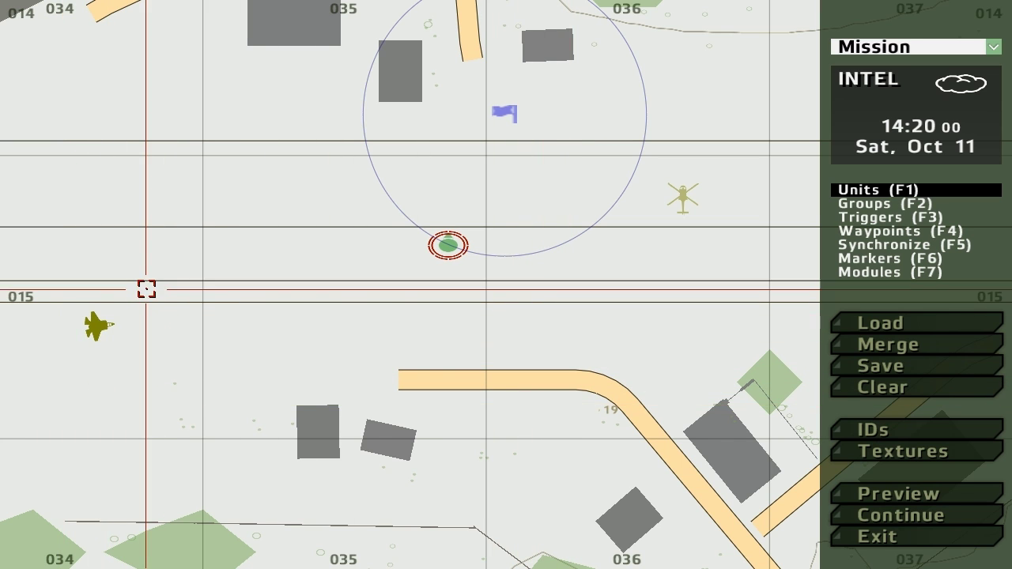
pyautogui.moveTo(147, 290); pyautogui.dragTo(295, 321, button='right')
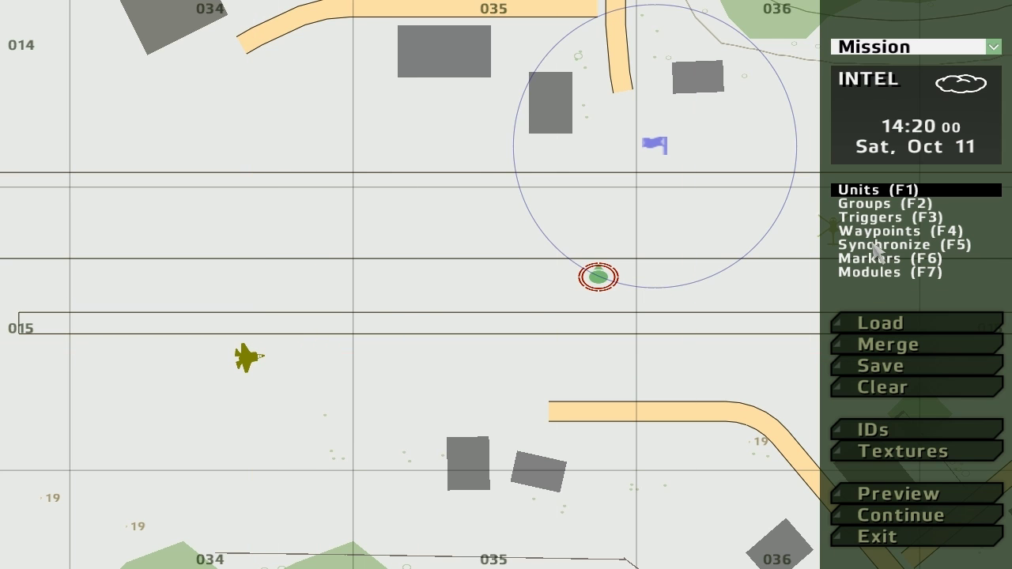
pyautogui.click(863, 219)
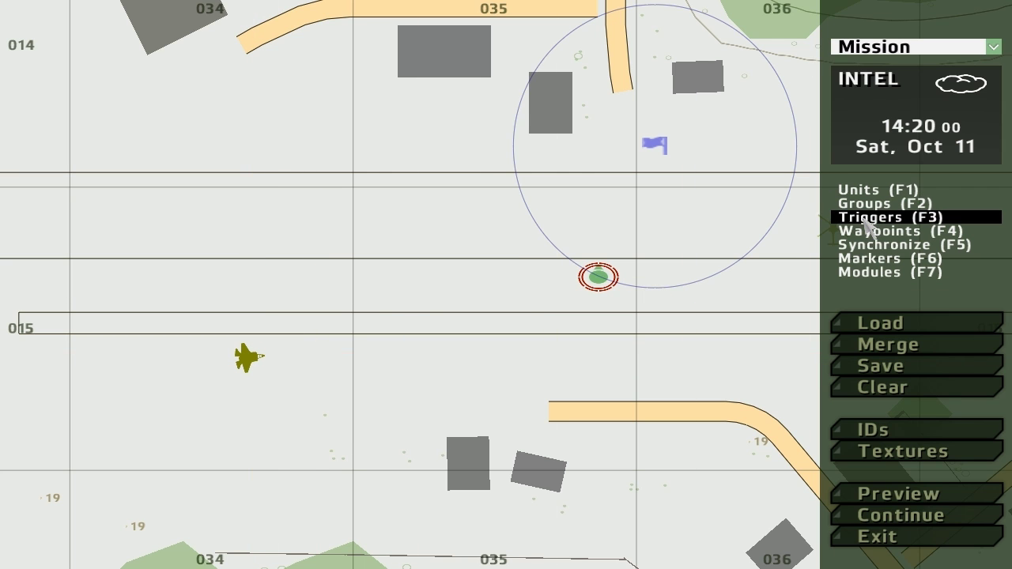
pyautogui.doubleClick(255, 147)
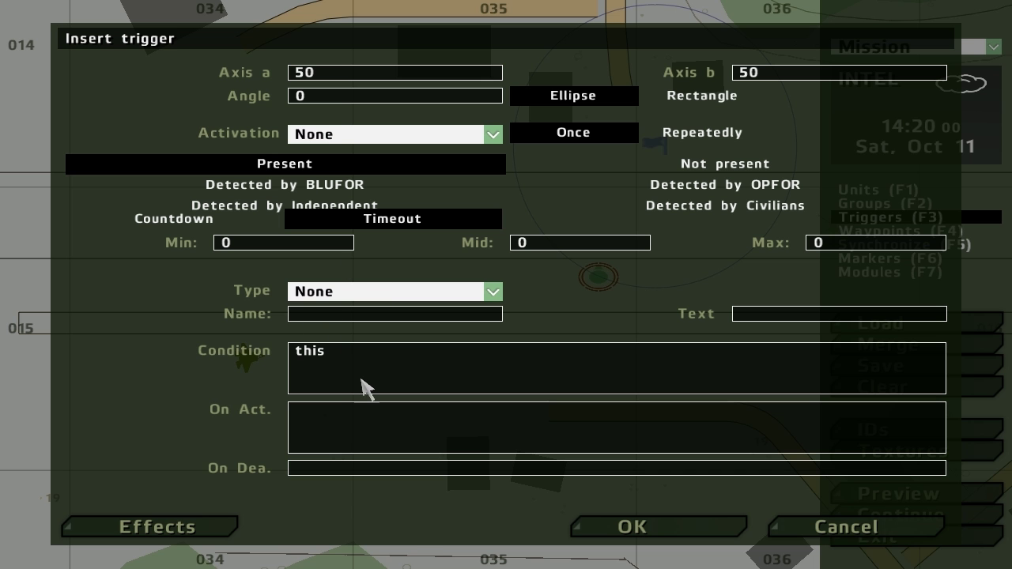
pyautogui.moveTo(384, 356); pyautogui.dragTo(233, 357)
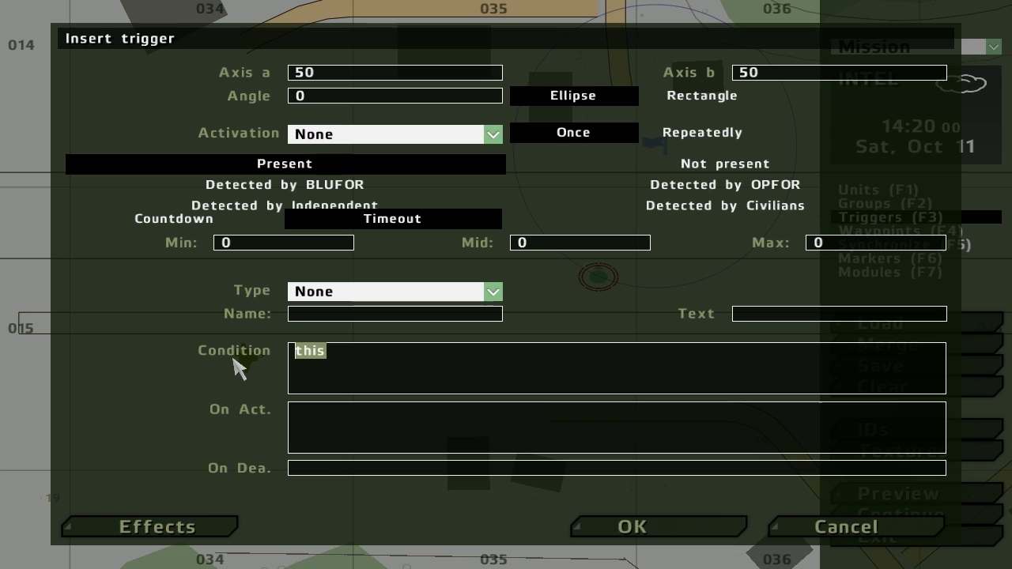
pyautogui.write('john')
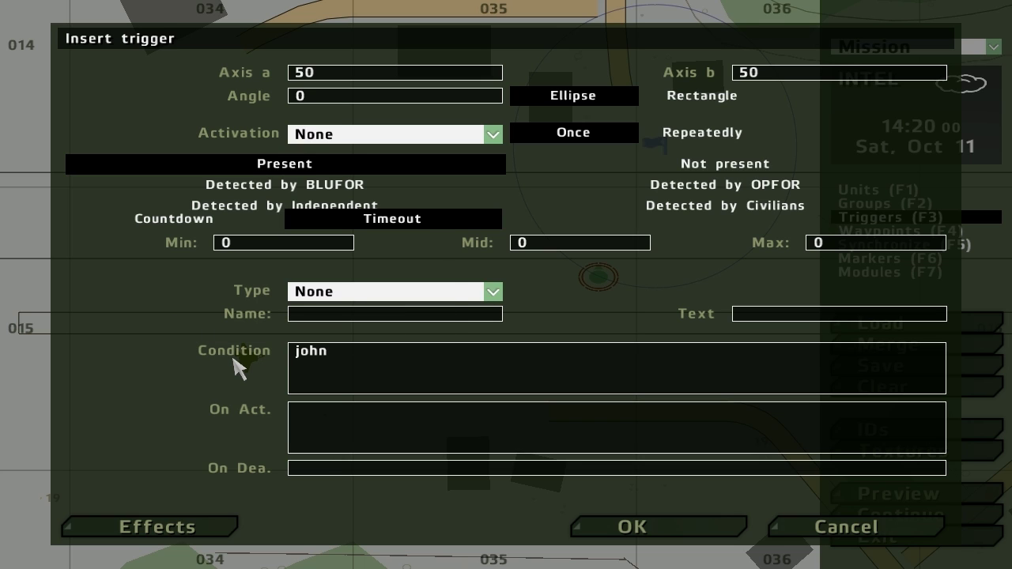
pyautogui.write('distance')
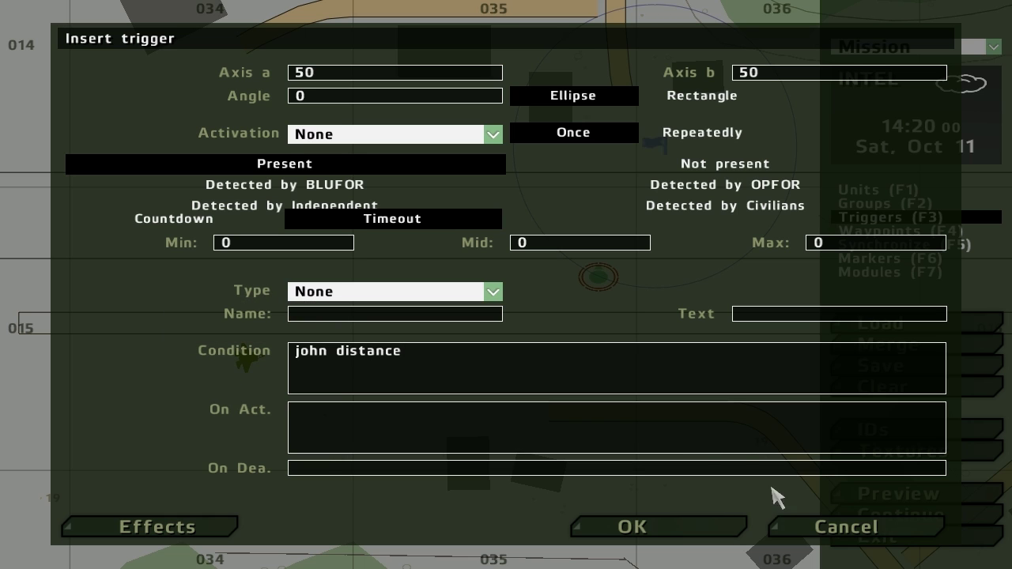
# Discard the trigger draft and name the F-35B nubtrap
pyautogui.click(818, 532)
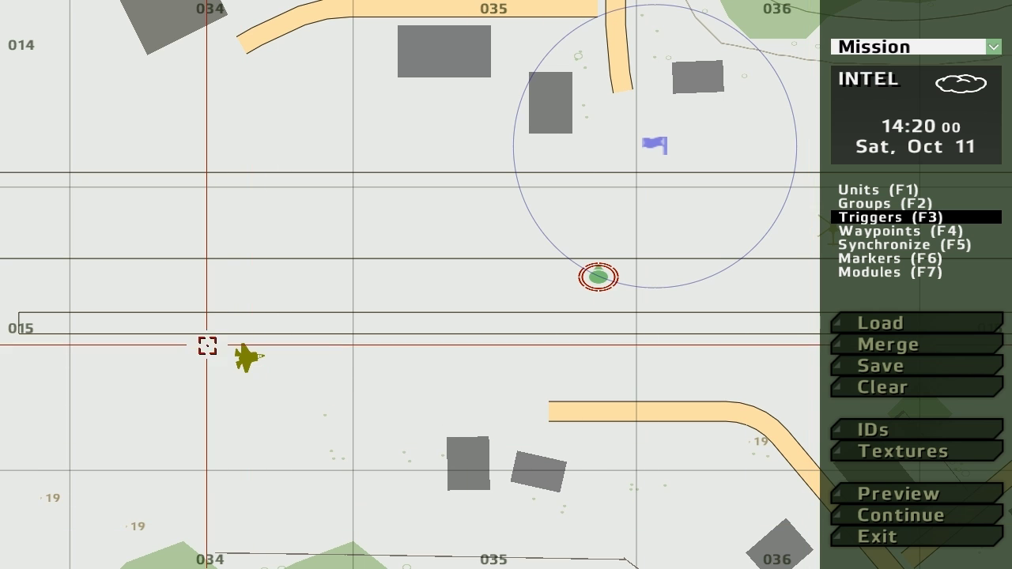
pyautogui.click(905, 191)
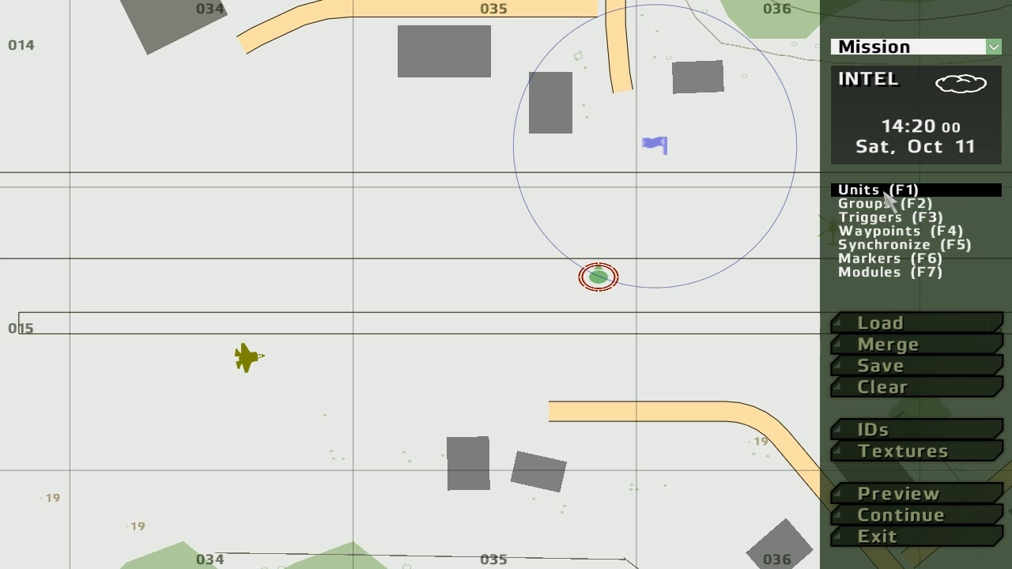
pyautogui.doubleClick(246, 355)
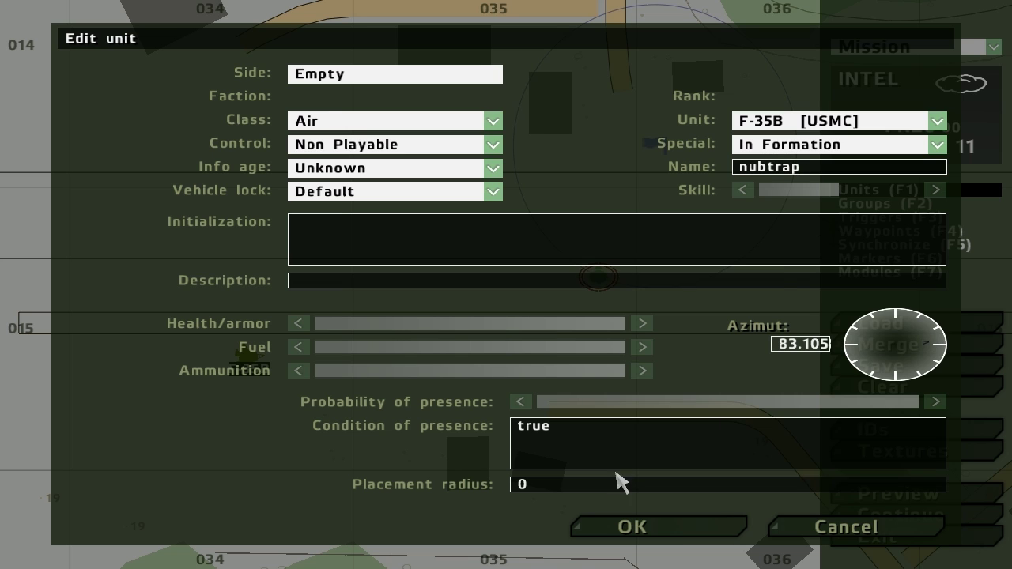
pyautogui.click(630, 527)
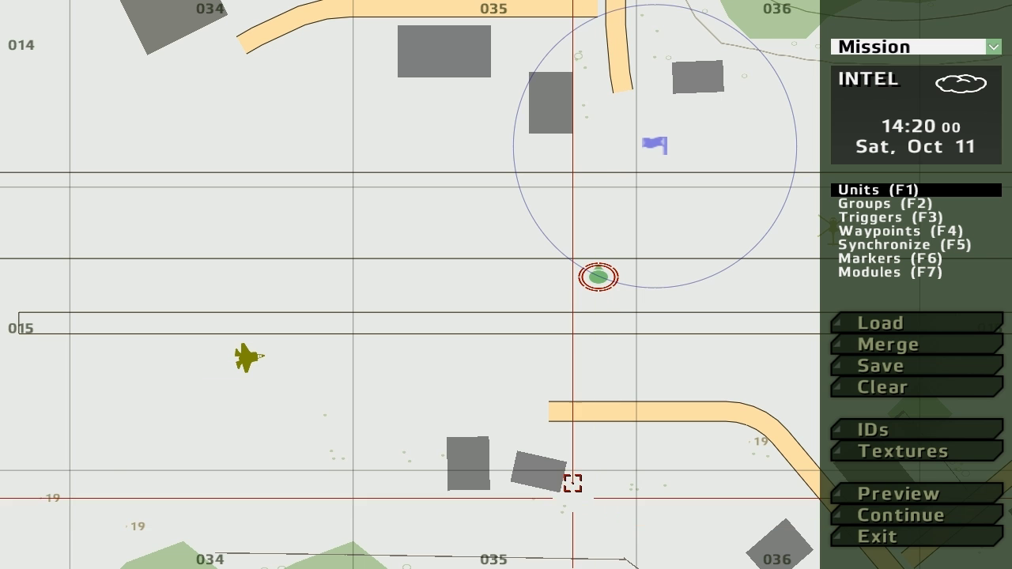
# Place a trigger: Rifleman distance nubtrap < 20.0935 runs 'nubtrap setdamage 1'
pyautogui.click(879, 217)
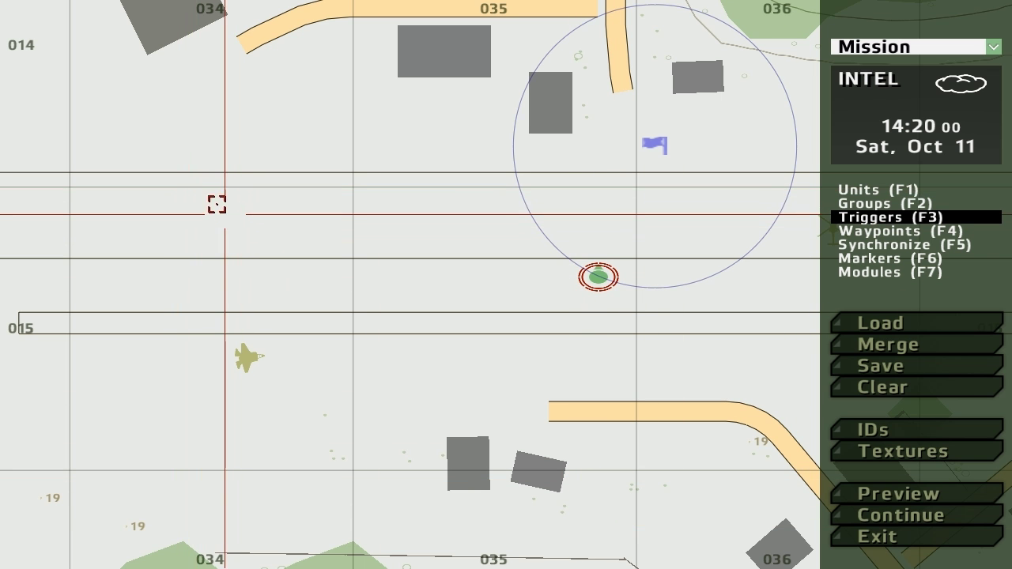
pyautogui.doubleClick(218, 214)
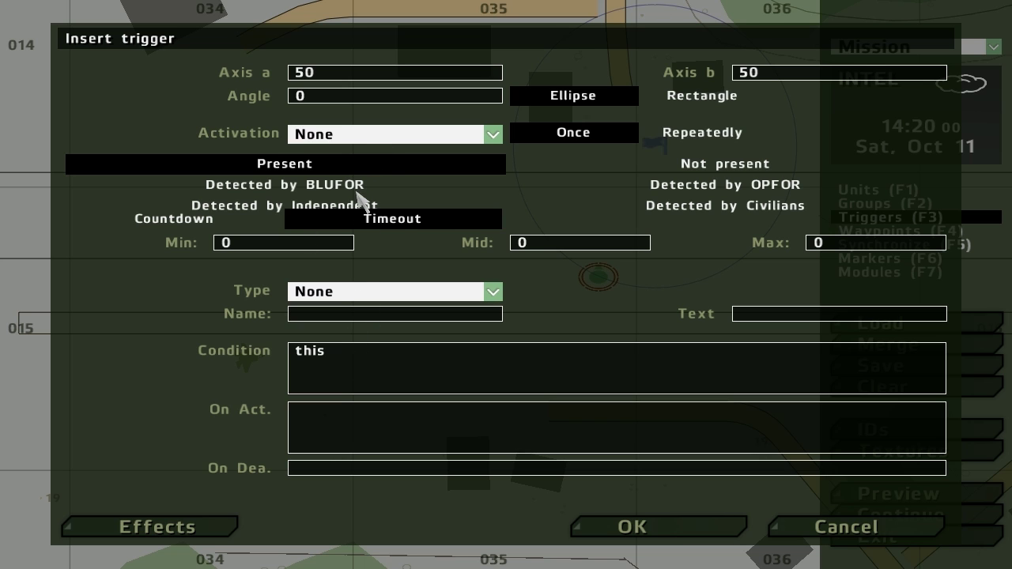
pyautogui.moveTo(374, 356); pyautogui.dragTo(207, 358)
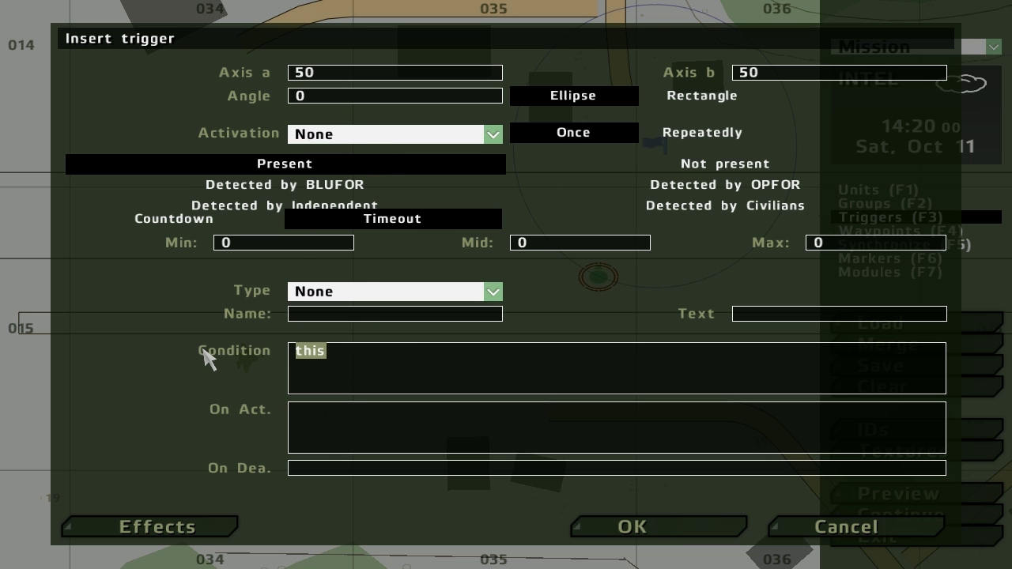
pyautogui.write('john')
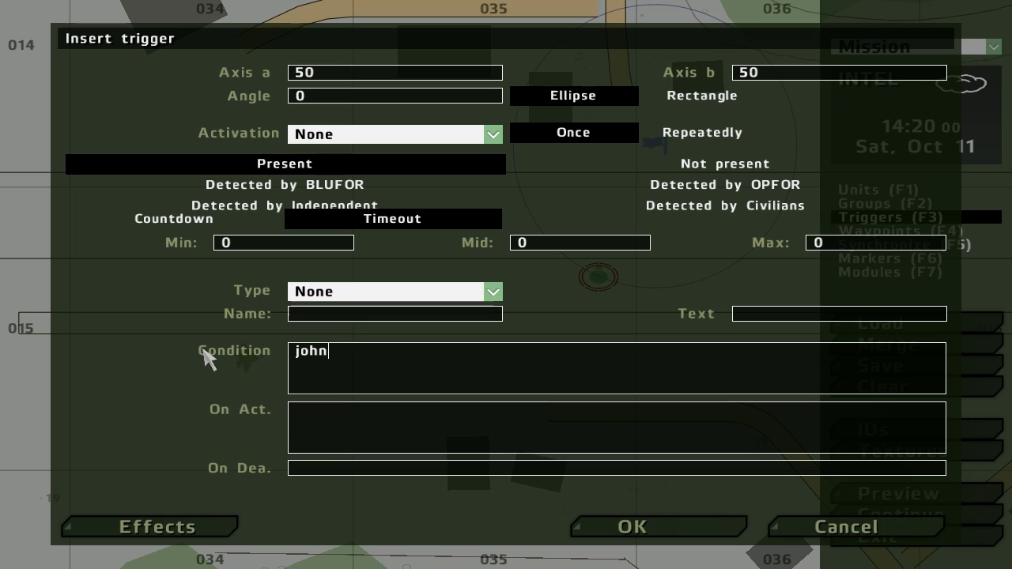
pyautogui.write(' distance ')
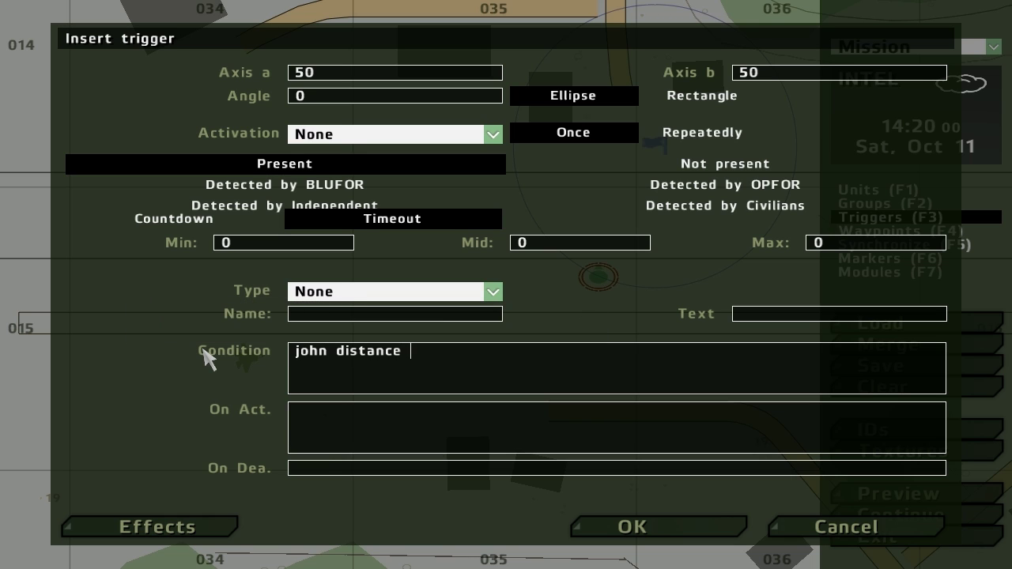
pyautogui.write('nubtrap < 20')
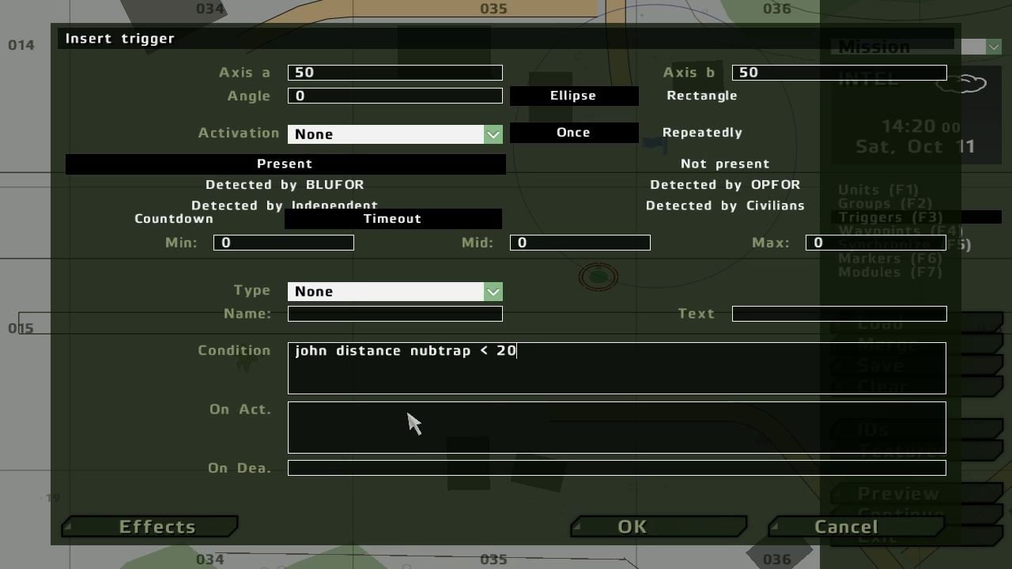
pyautogui.click(417, 440)
pyautogui.write('.0935')
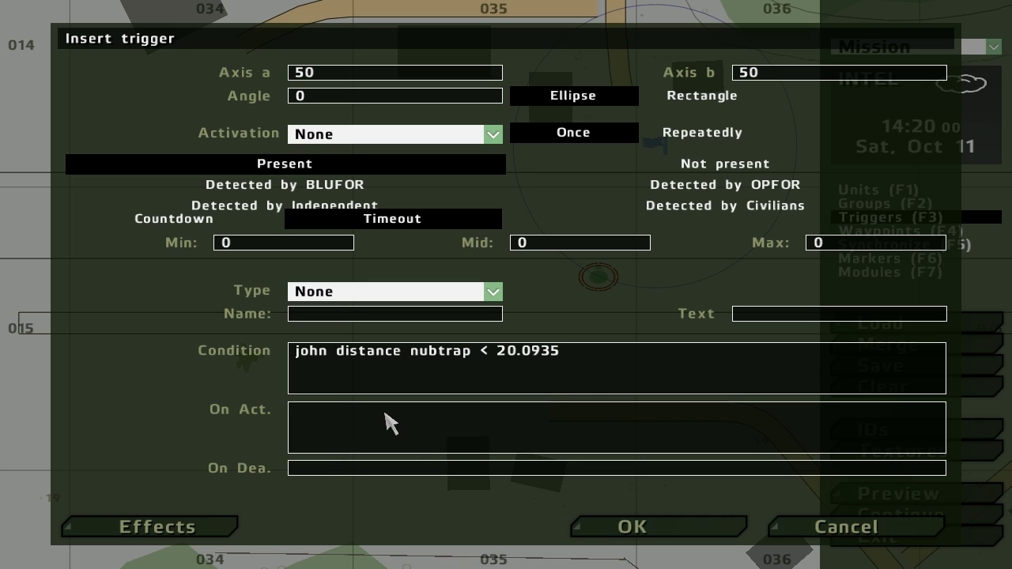
pyautogui.write('nubtrap se')
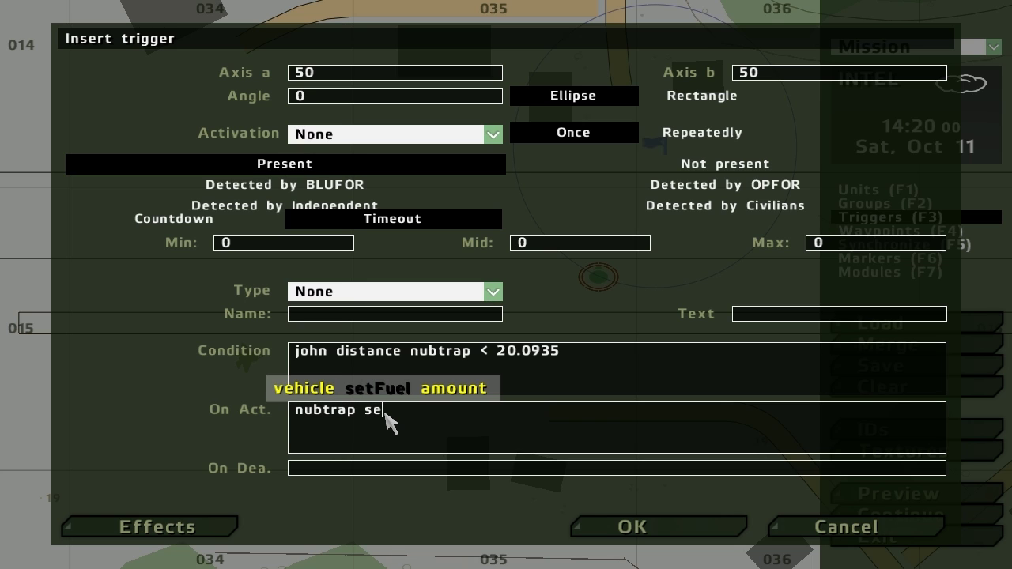
pyautogui.write('tda')
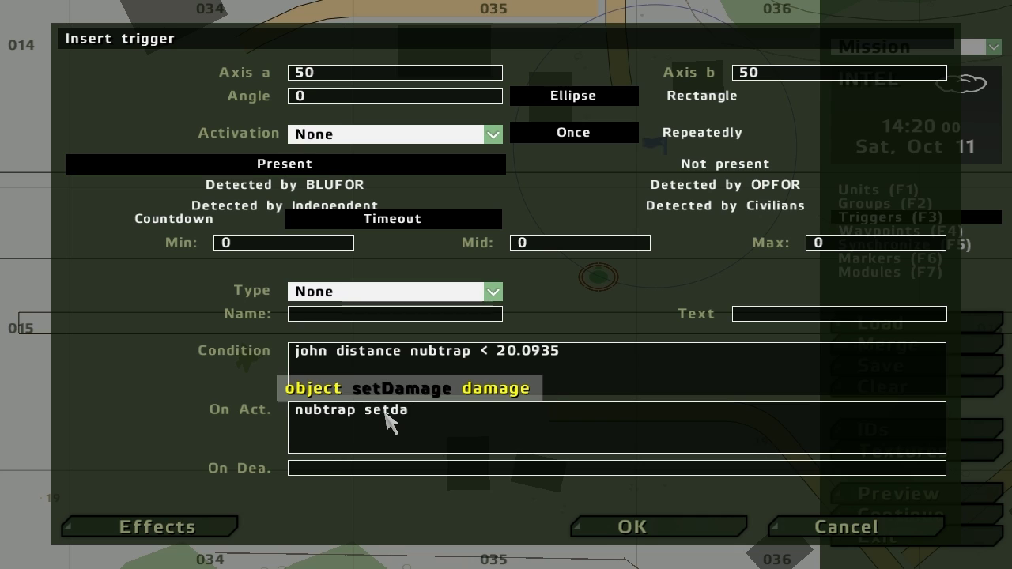
pyautogui.write('ma')
pyautogui.write('e 1')
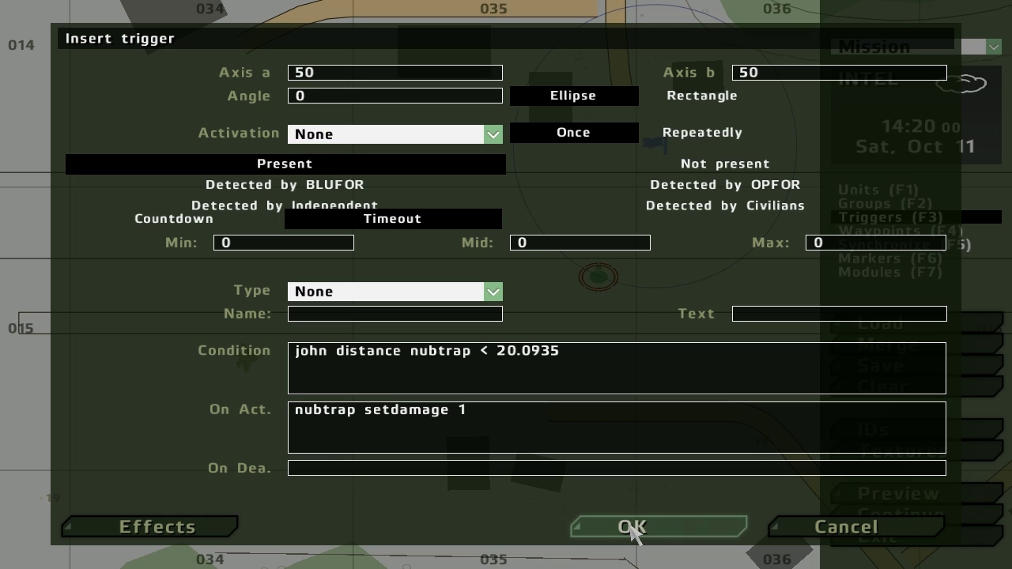
pyautogui.click(633, 527)
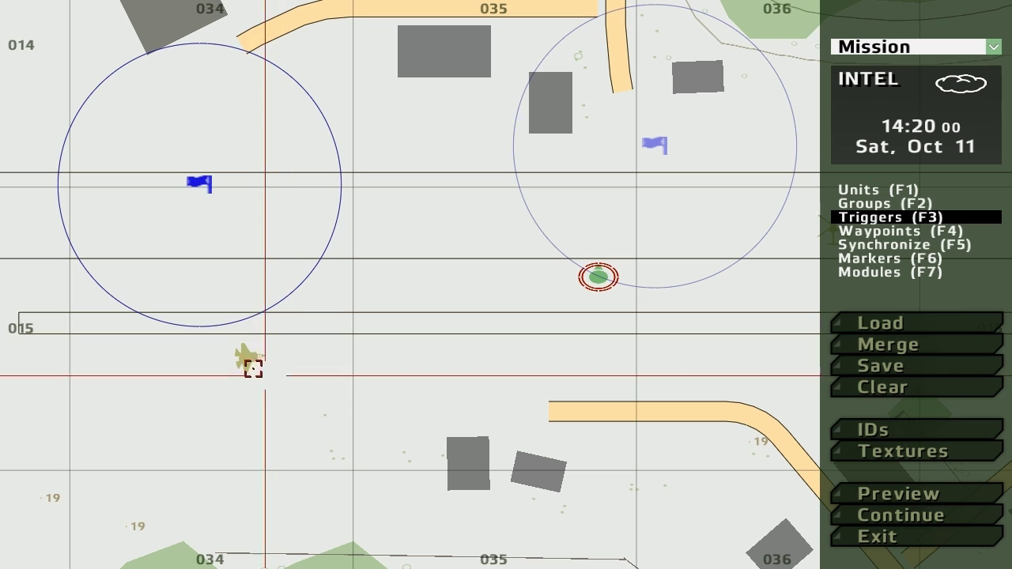
# Move both trigger flags to the sea at the western map edge, then return to the airfield
pyautogui.scroll(-5, 427, 186)
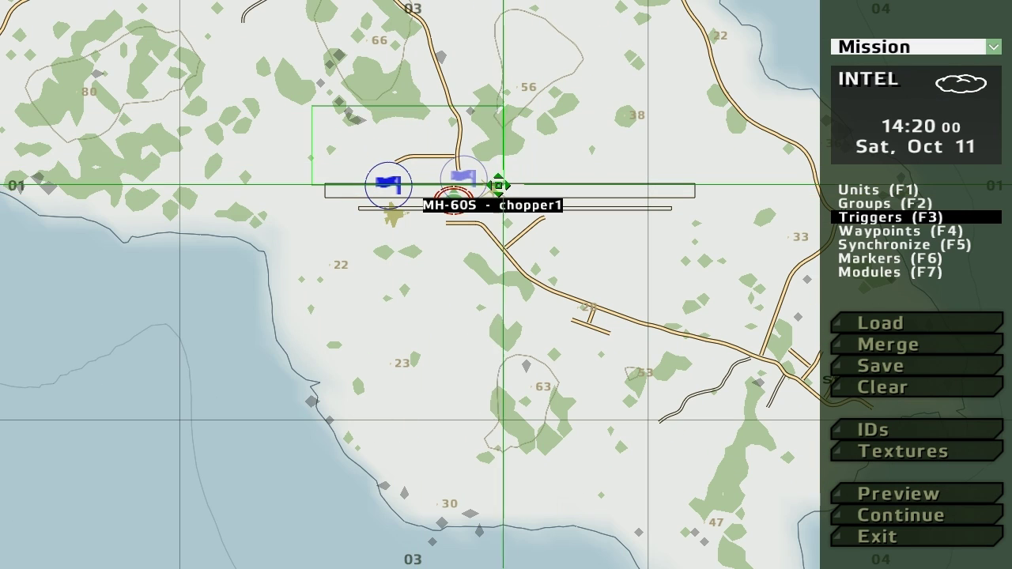
pyautogui.moveTo(499, 186); pyautogui.dragTo(8, 462)
pyautogui.scroll(-3, 266, 198)
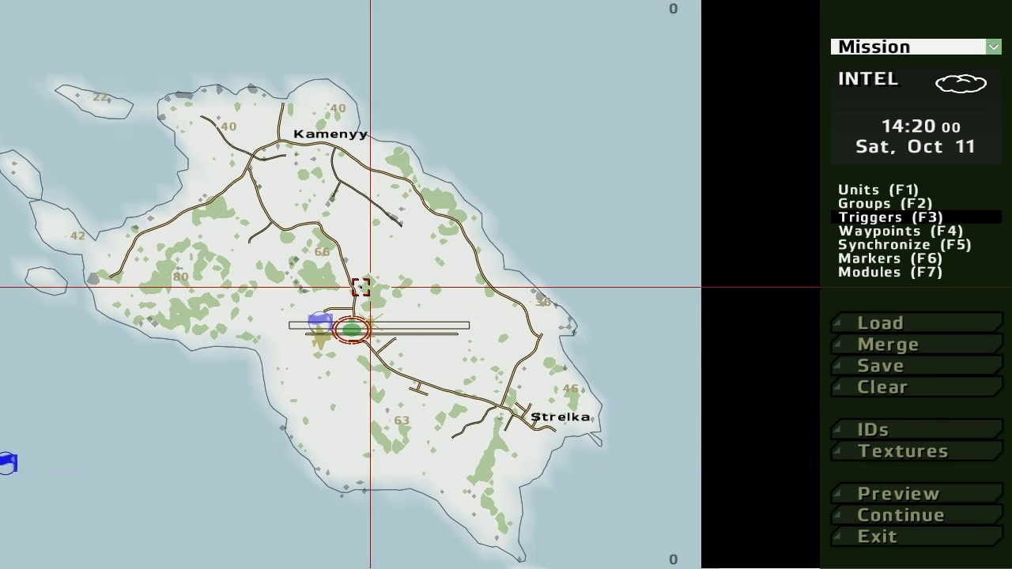
pyautogui.moveTo(321, 320); pyautogui.dragTo(7, 428)
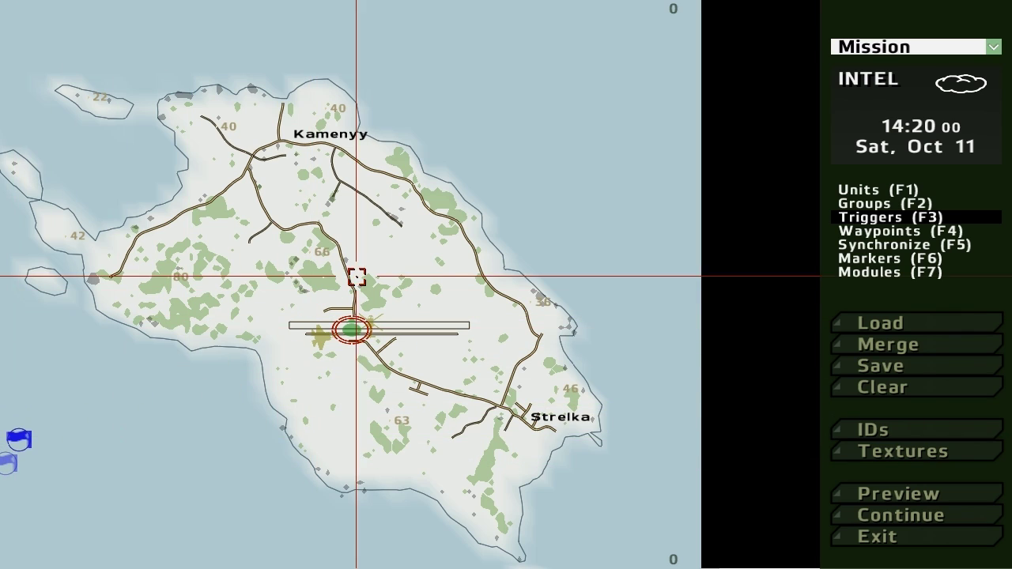
pyautogui.scroll(3, 282, 311)
pyautogui.scroll(5, 520, 346)
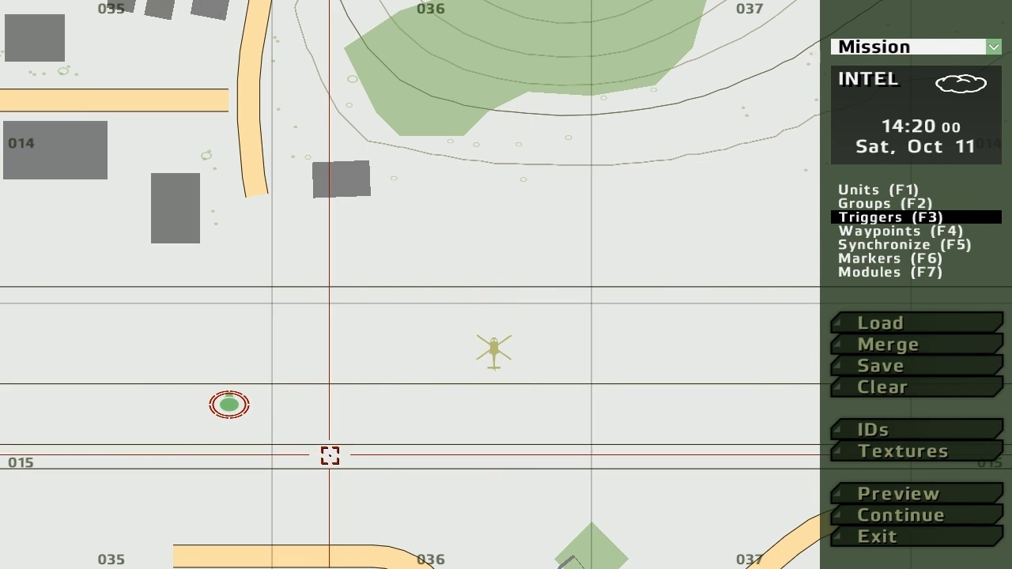
pyautogui.moveTo(245, 312); pyautogui.dragTo(503, 215, button='right')
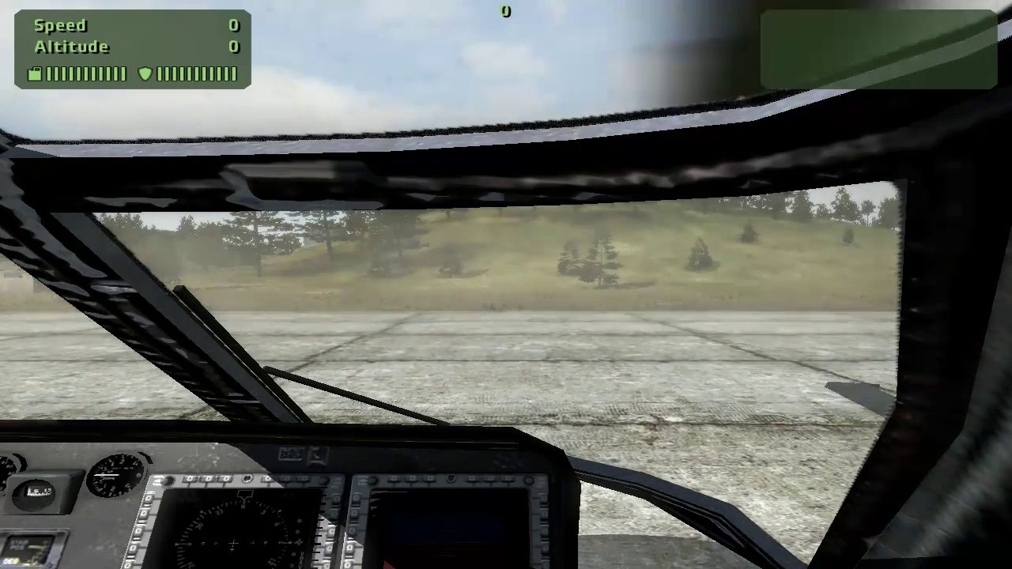
# Adjust time acceleration and climb the helicopter, turning left toward the airfield
pyautogui.press('-')
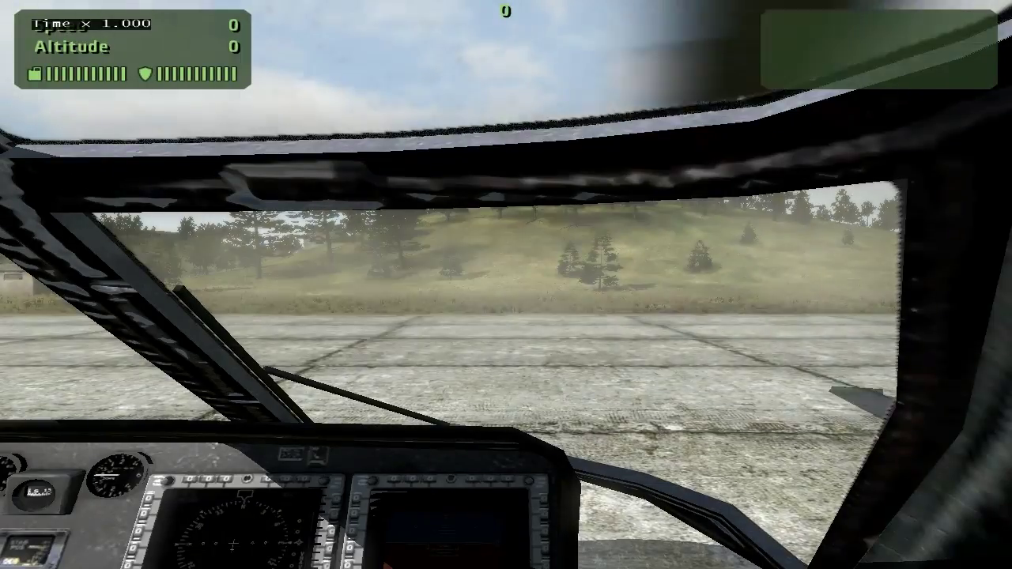
pyautogui.press('-')
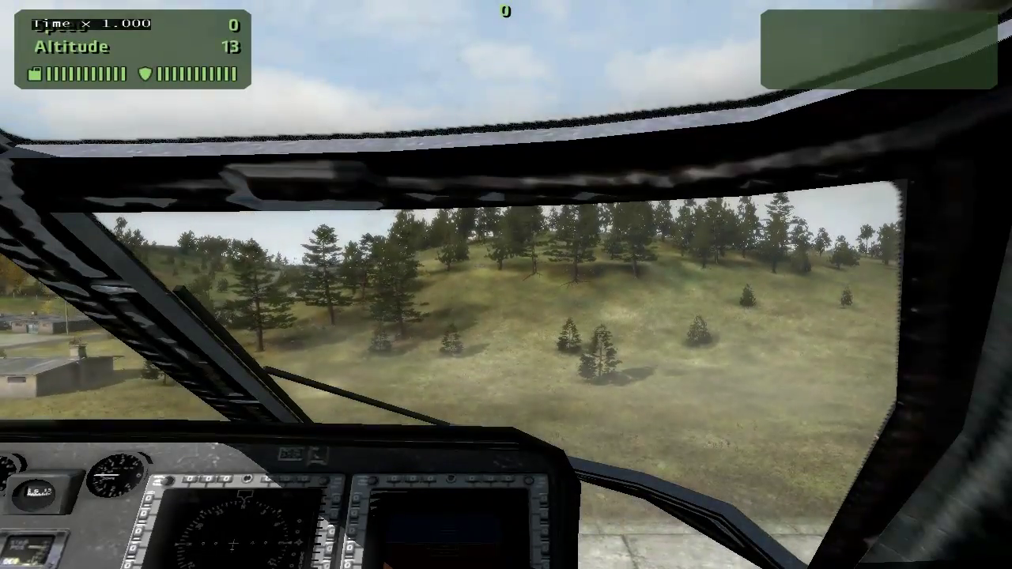
pyautogui.press('=')
pyautogui.press('=')
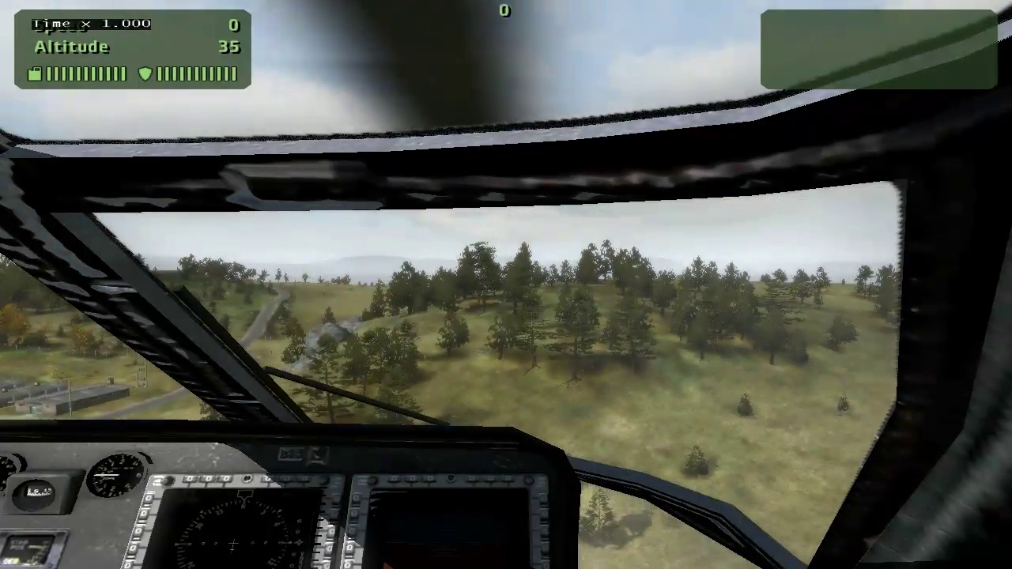
pyautogui.press('a')
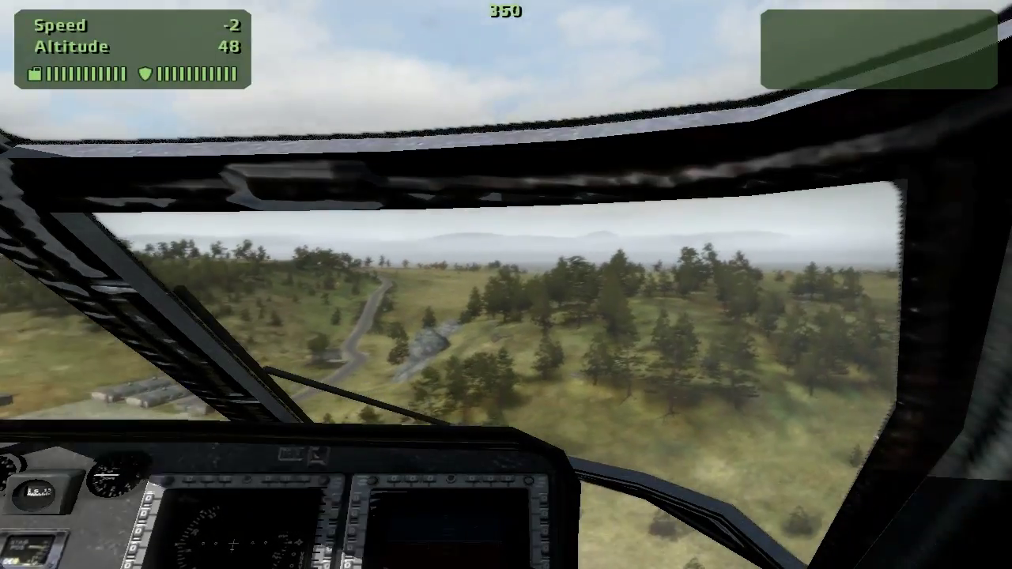
pyautogui.press('a')
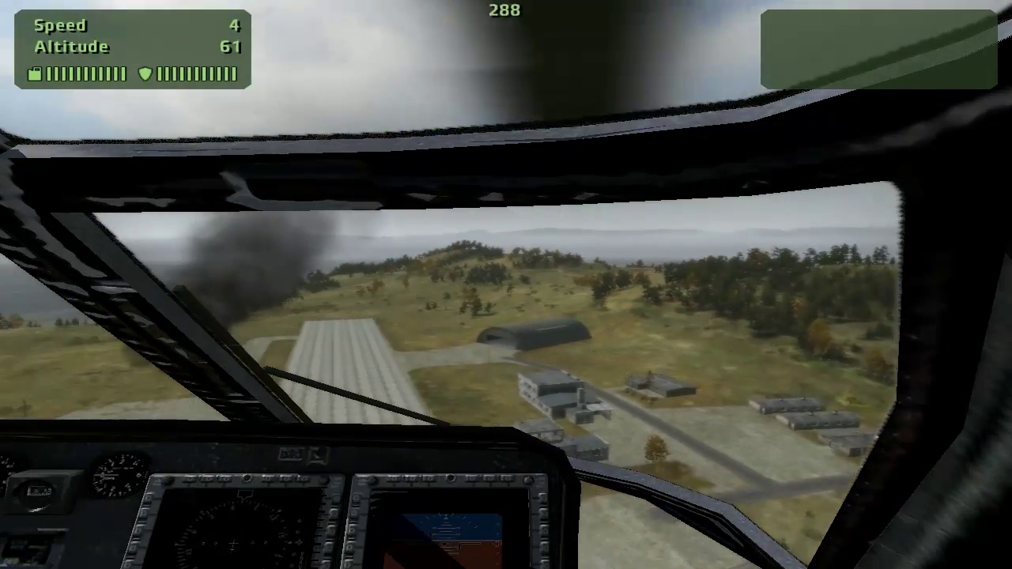
pyautogui.press('a')
# Dive along the runway past speed 100 until fuel runs out and it comes down
pyautogui.press('w')
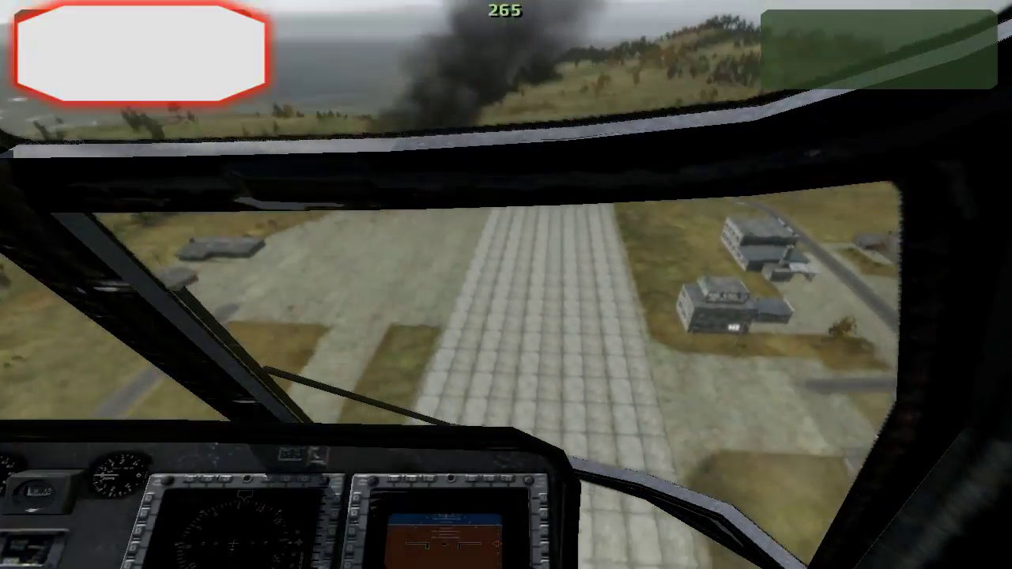
pyautogui.press('w')
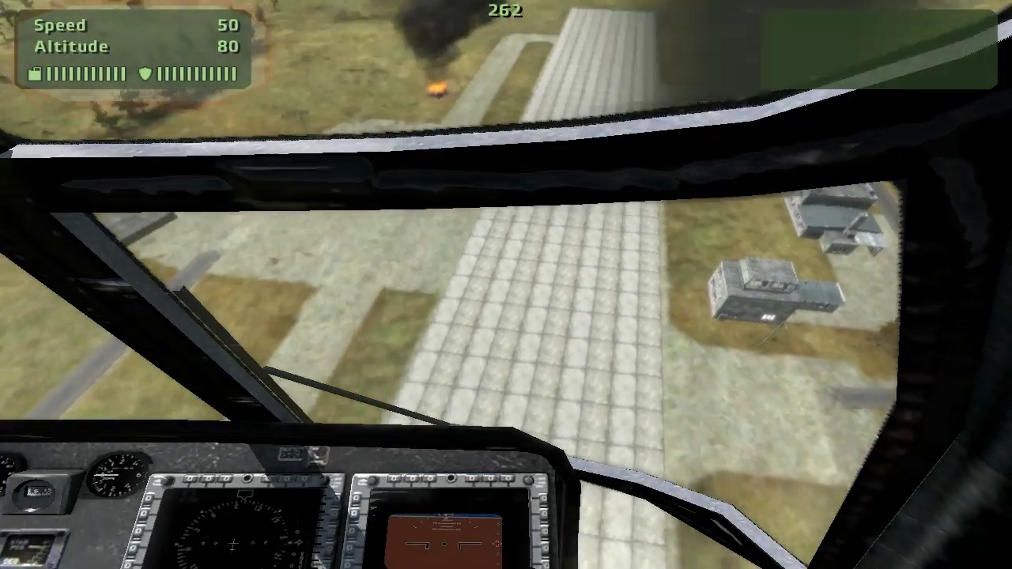
pyautogui.press('w')
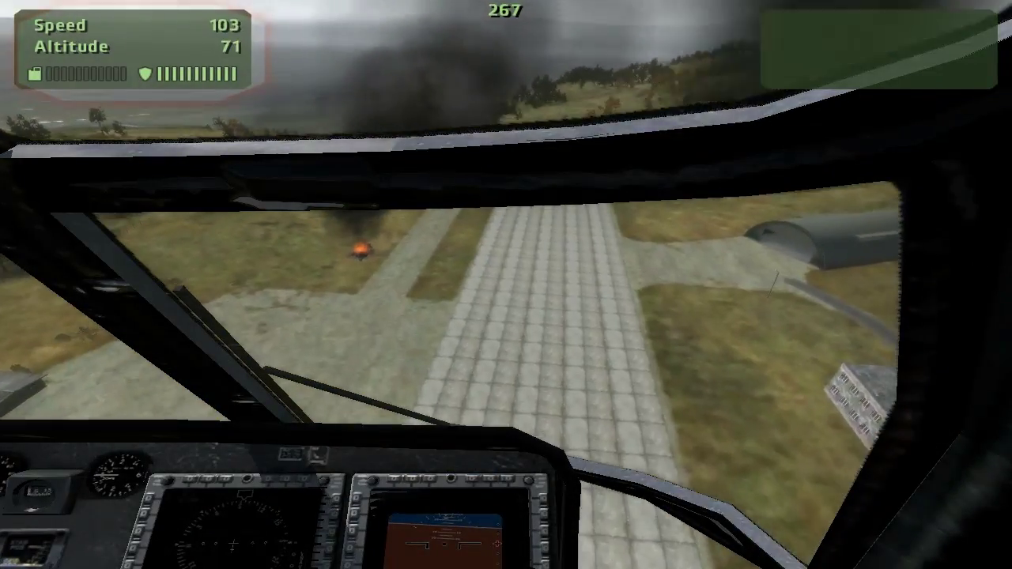
pyautogui.press('w')
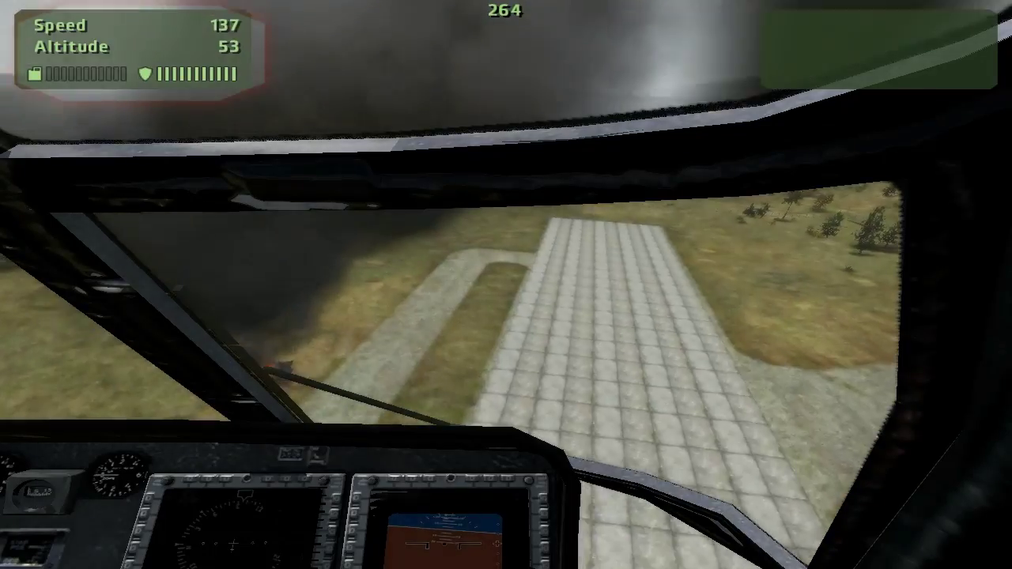
pyautogui.press('s')
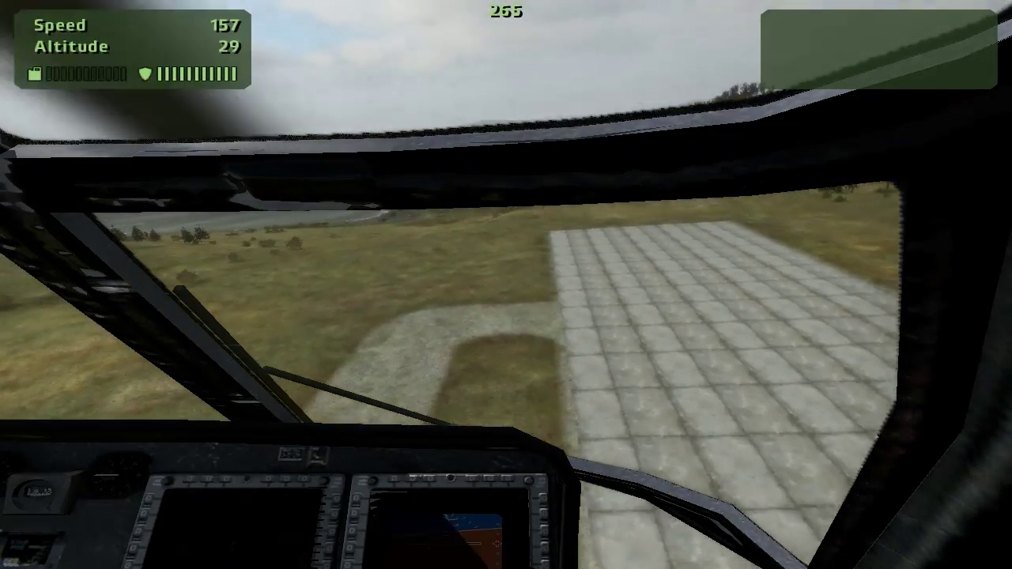
pyautogui.press('s')
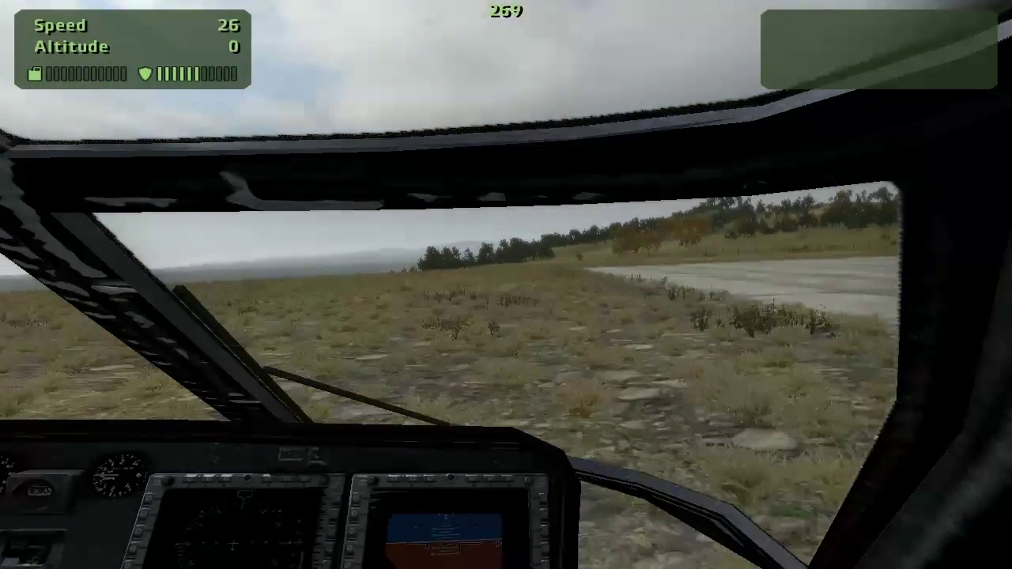